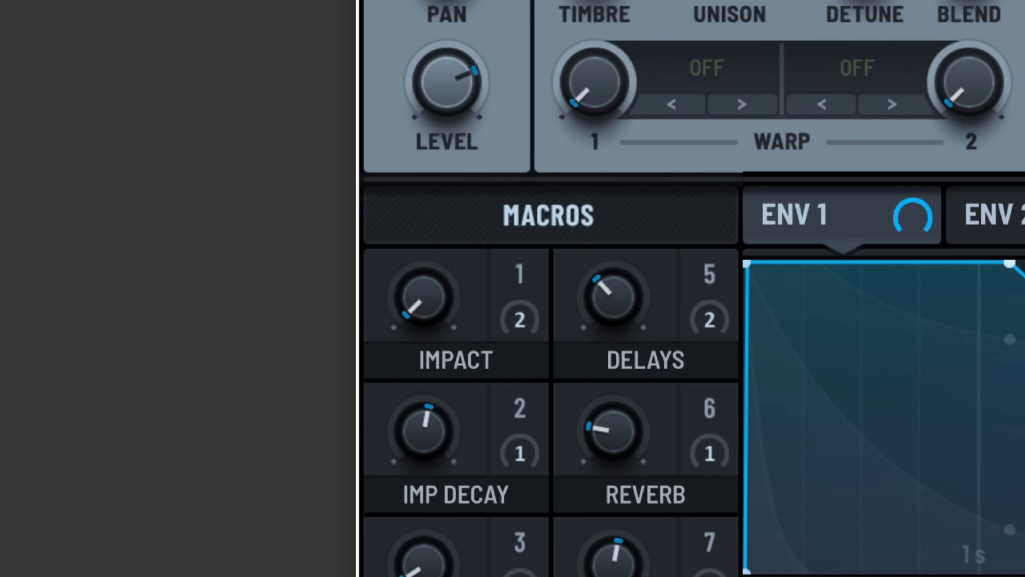
Raise the Impact macro and bring the Imp Decay macro down to its minimum
{"action": "left_click_drag", "start_coordinate": [451, 309], "coordinate": [430, 0]}
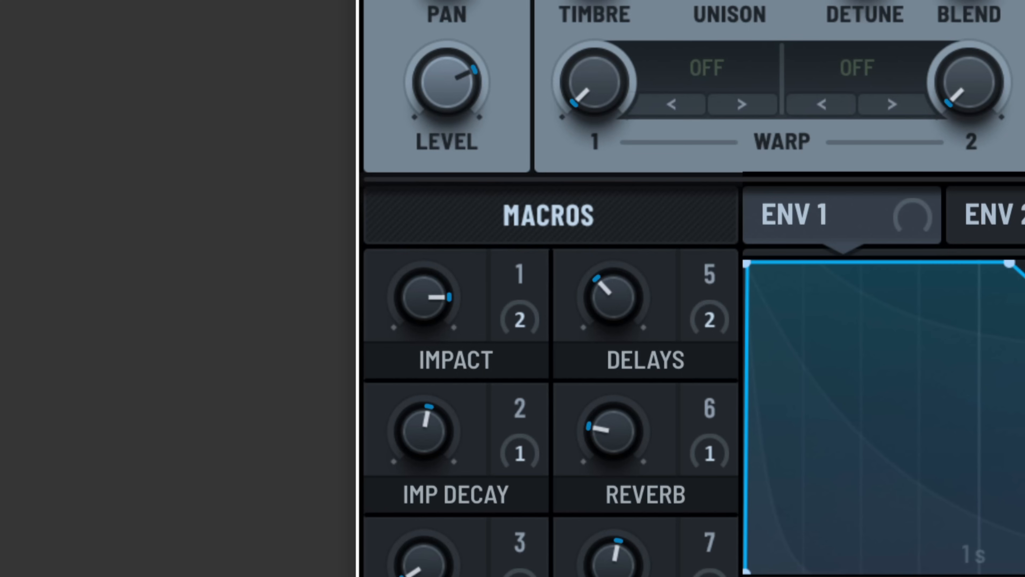
{"action": "left_click_drag", "start_coordinate": [431, 449], "coordinate": [411, 429]}
{"action": "left_click_drag", "start_coordinate": [417, 431], "coordinate": [416, 573]}
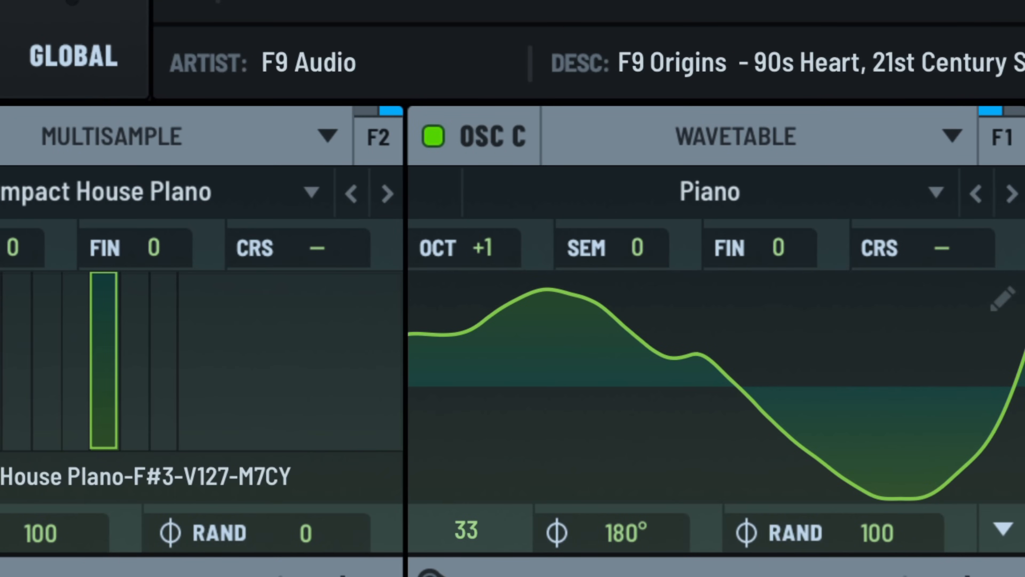
Lower oscillator C's octave and return from the modulation matrix to the oscillator page
{"action": "left_click_drag", "start_coordinate": [488, 256], "coordinate": [482, 286]}
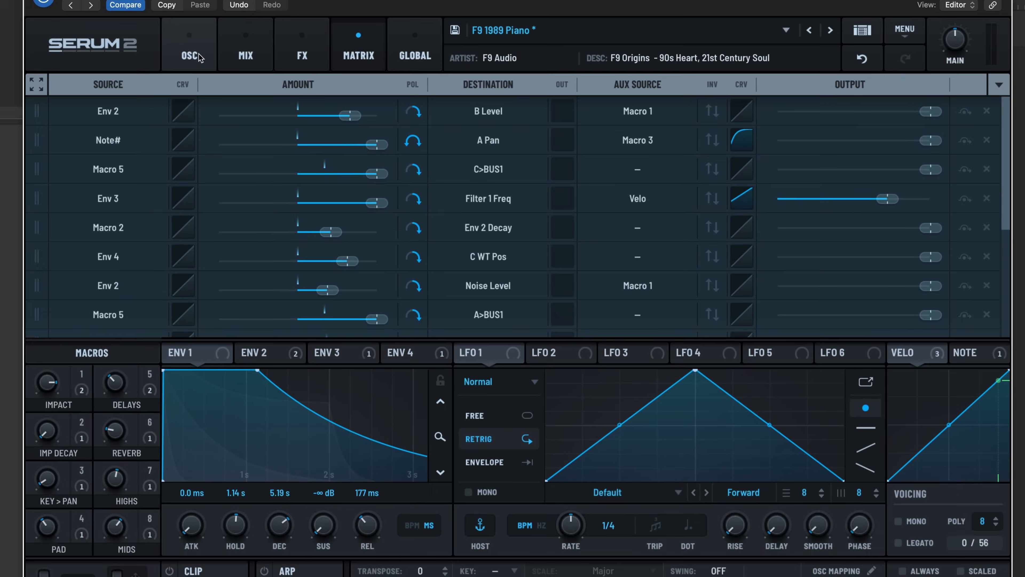
{"action": "left_click", "coordinate": [109, 15]}
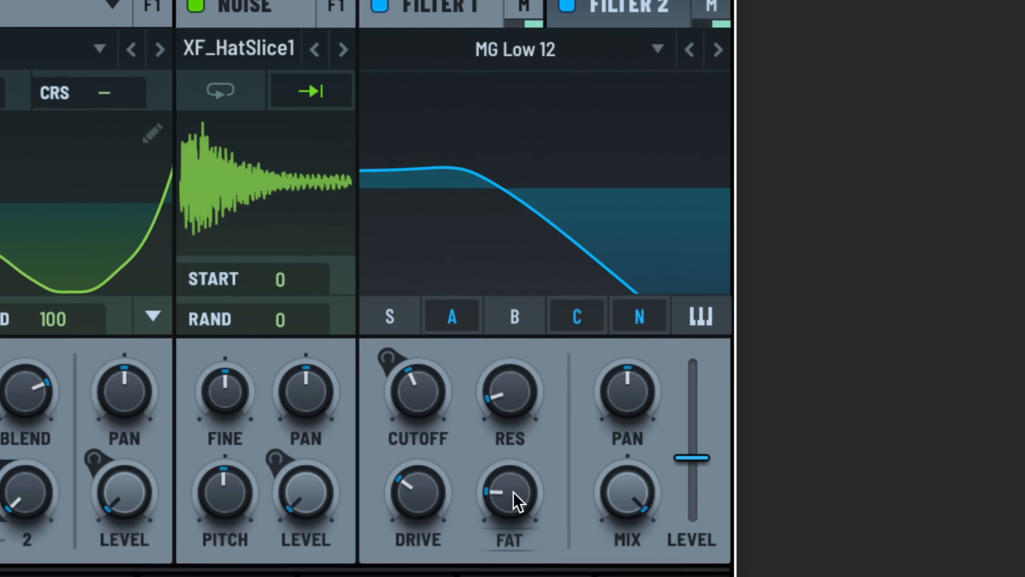
Bring Filter 1's Fat and Drive down to zero, then turn its Drive back up
{"action": "left_click_drag", "start_coordinate": [513, 491], "coordinate": [507, 410]}
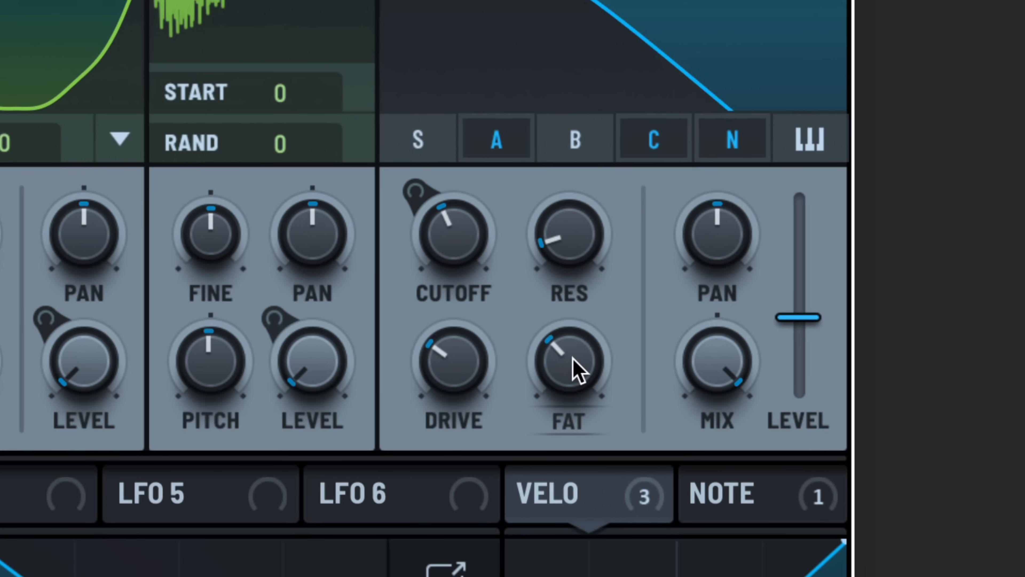
{"action": "left_click_drag", "start_coordinate": [573, 357], "coordinate": [461, 503]}
{"action": "left_click_drag", "start_coordinate": [456, 363], "coordinate": [455, 574]}
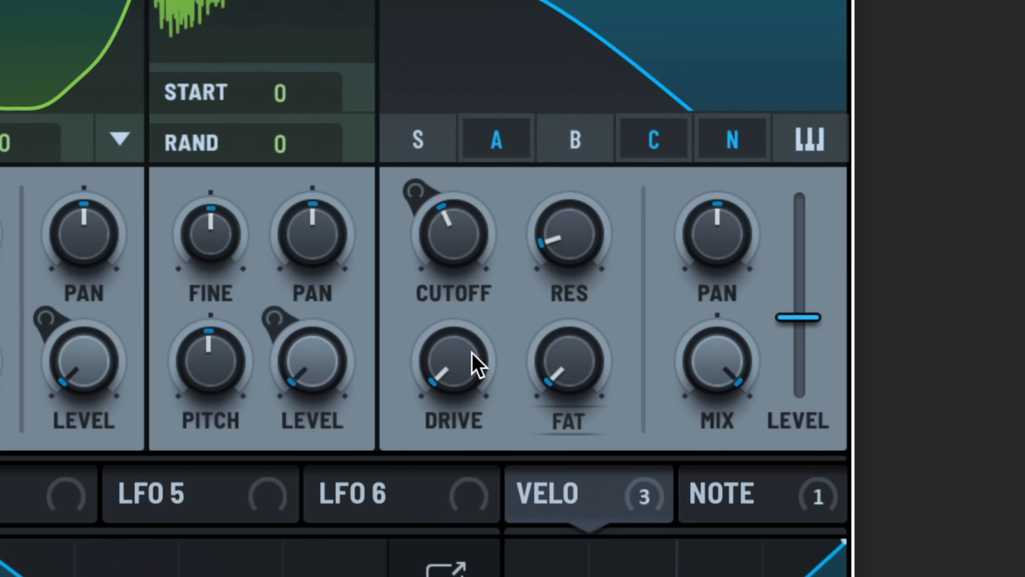
{"action": "left_click_drag", "start_coordinate": [442, 379], "coordinate": [442, 351]}
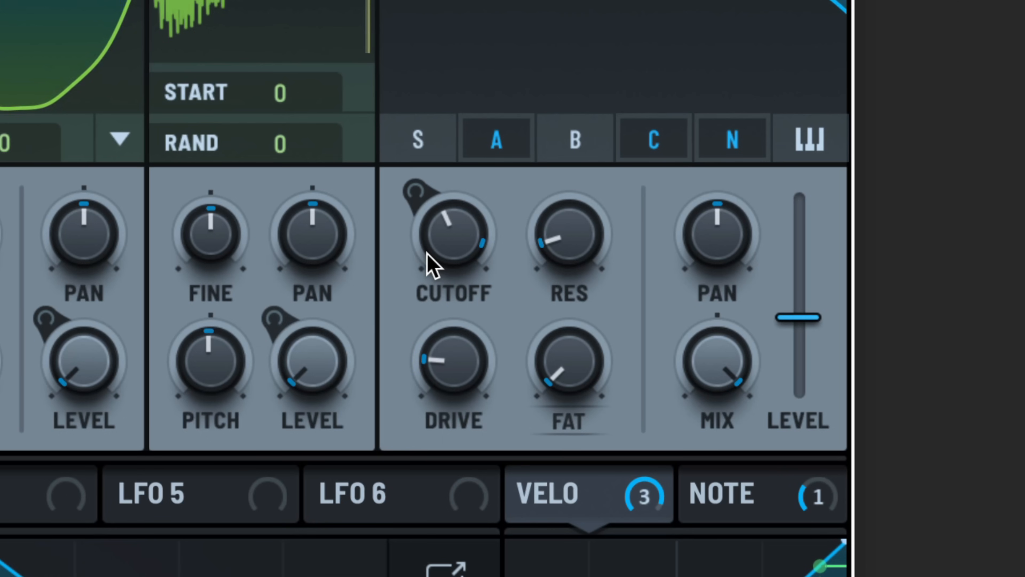
{"action": "left_click_drag", "start_coordinate": [452, 353], "coordinate": [402, 69]}
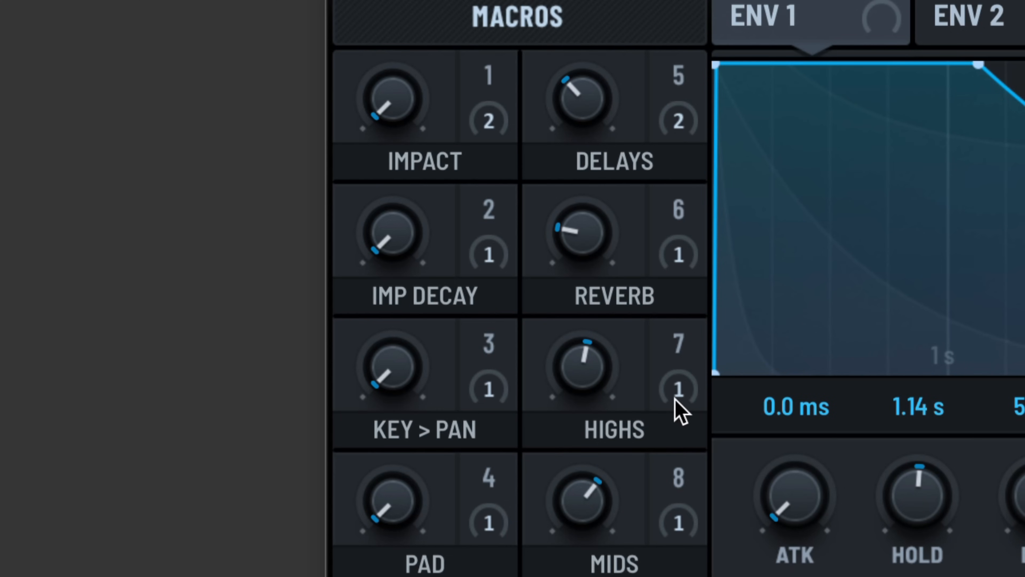
Sweep the Key > Pan macro up to its maximum and settle it at a low setting
{"action": "left_click_drag", "start_coordinate": [404, 398], "coordinate": [389, 314]}
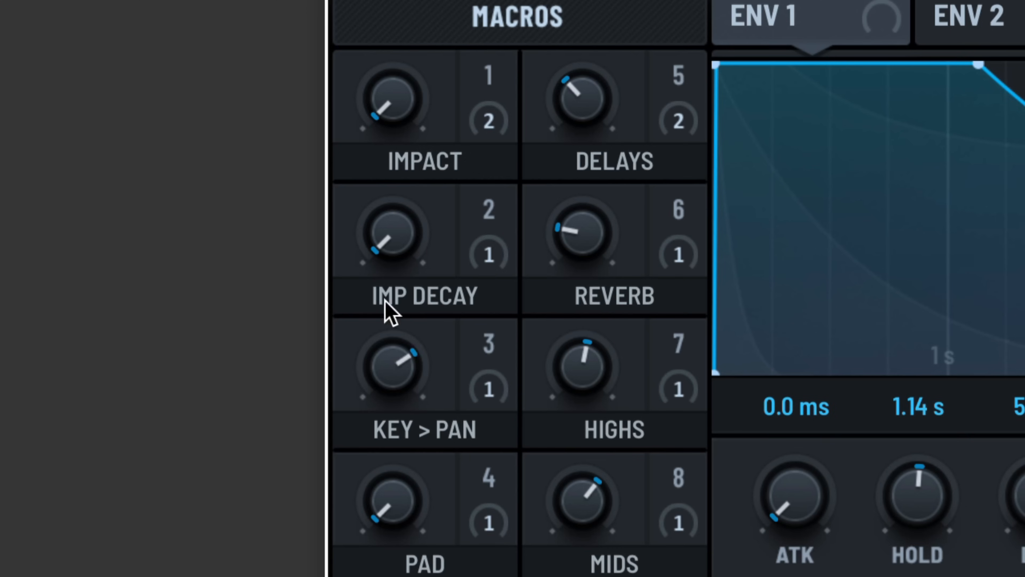
{"action": "left_click_drag", "start_coordinate": [397, 399], "coordinate": [403, 284]}
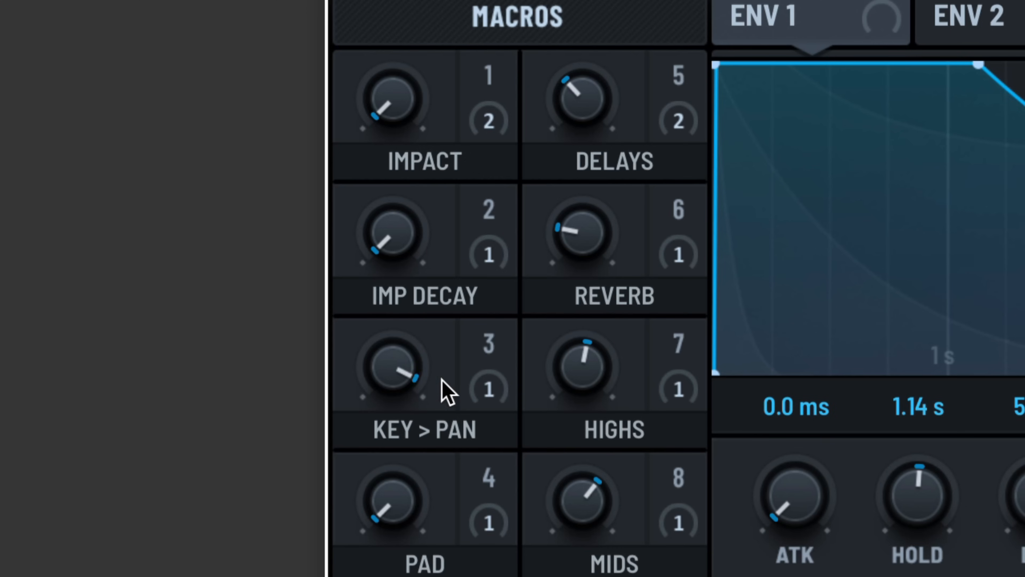
{"action": "left_click_drag", "start_coordinate": [389, 376], "coordinate": [403, 353]}
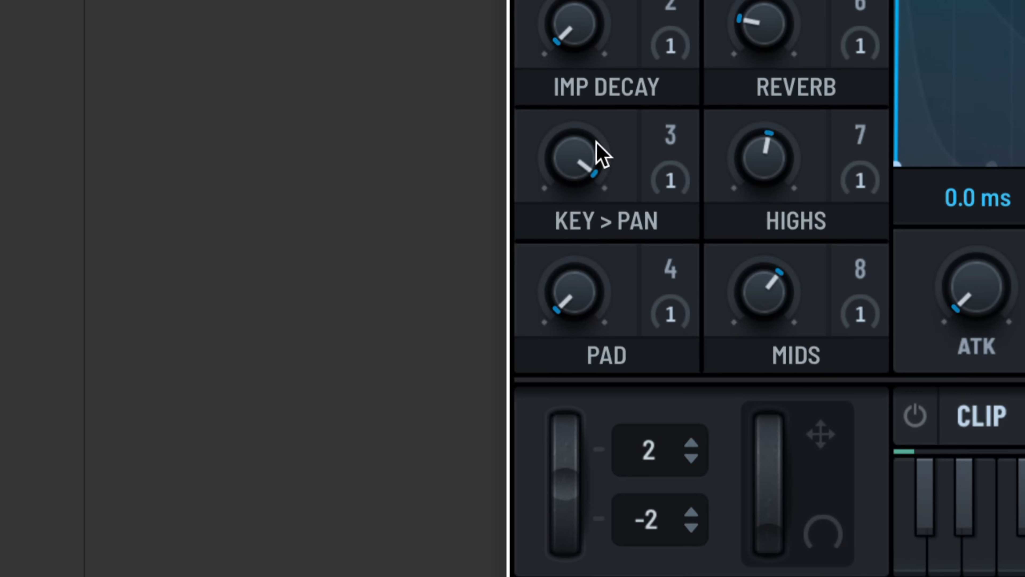
{"action": "left_click_drag", "start_coordinate": [415, 350], "coordinate": [402, 506]}
{"action": "left_click_drag", "start_coordinate": [402, 506], "coordinate": [376, 305]}
Raise the Delays macro to just below its midpoint and adjust the Reverb macro
{"action": "left_click_drag", "start_coordinate": [557, 97], "coordinate": [558, 0]}
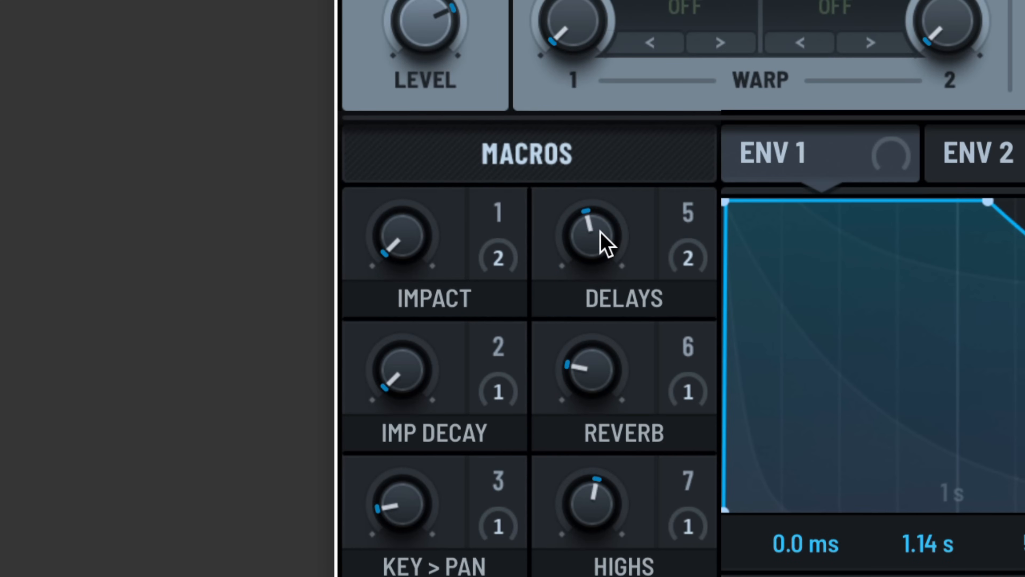
{"action": "left_click_drag", "start_coordinate": [602, 240], "coordinate": [604, 192]}
{"action": "left_click_drag", "start_coordinate": [571, 424], "coordinate": [607, 267]}
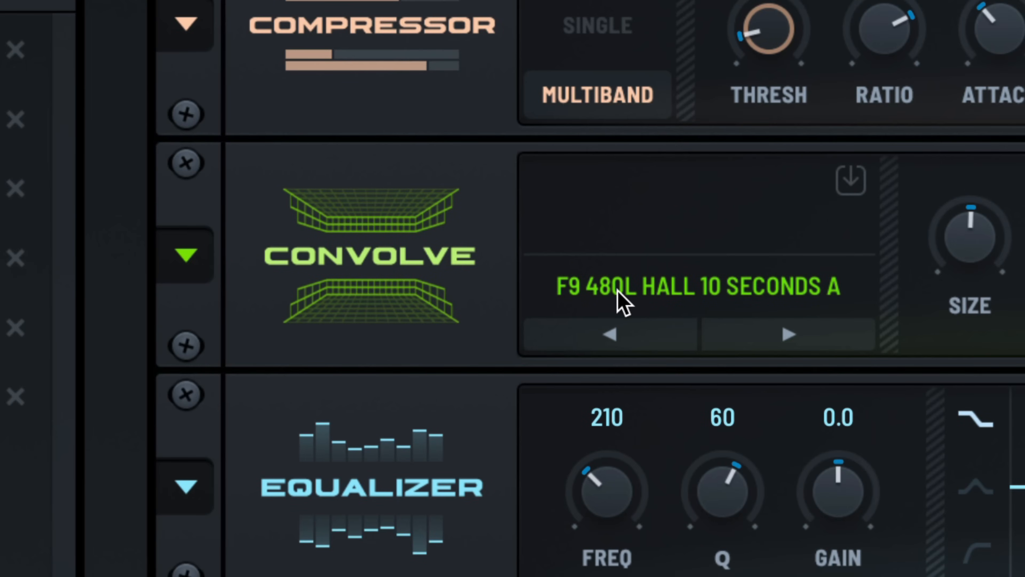
Browse the Convolve effect's impulse response choices into the F9 Audio pack
{"action": "left_click", "coordinate": [599, 287]}
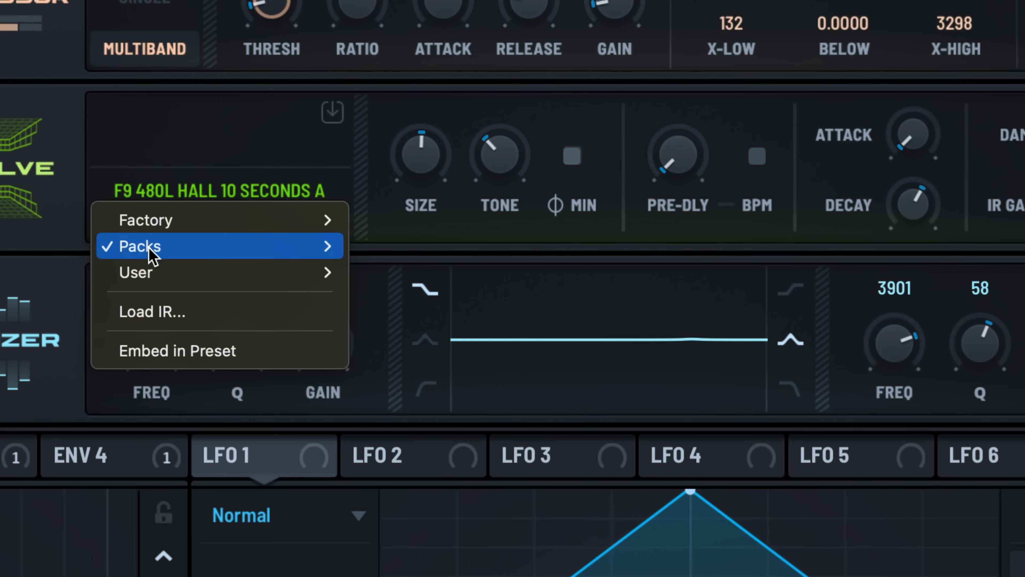
{"action": "mouse_move", "coordinate": [603, 364]}
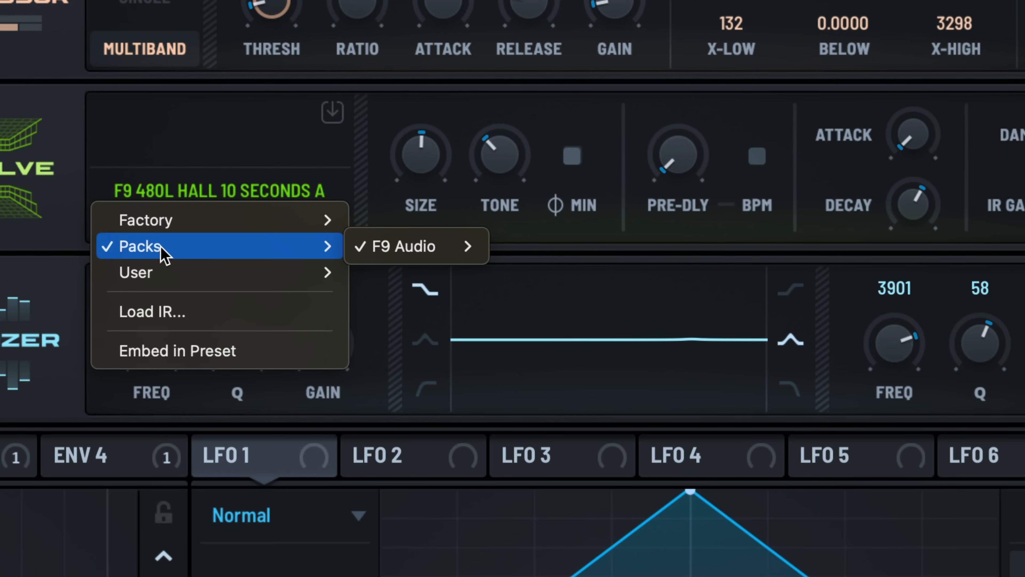
{"action": "mouse_move", "coordinate": [412, 251]}
{"action": "mouse_move", "coordinate": [604, 253]}
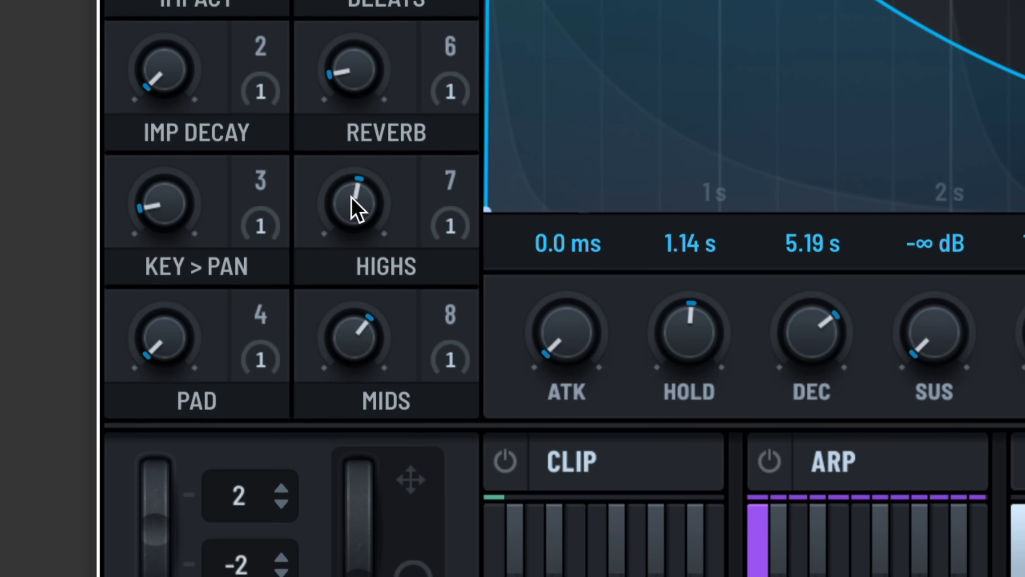
Adjust the Highs and Mids macros, bringing both below their midpoints
{"action": "left_click_drag", "start_coordinate": [349, 195], "coordinate": [370, 193]}
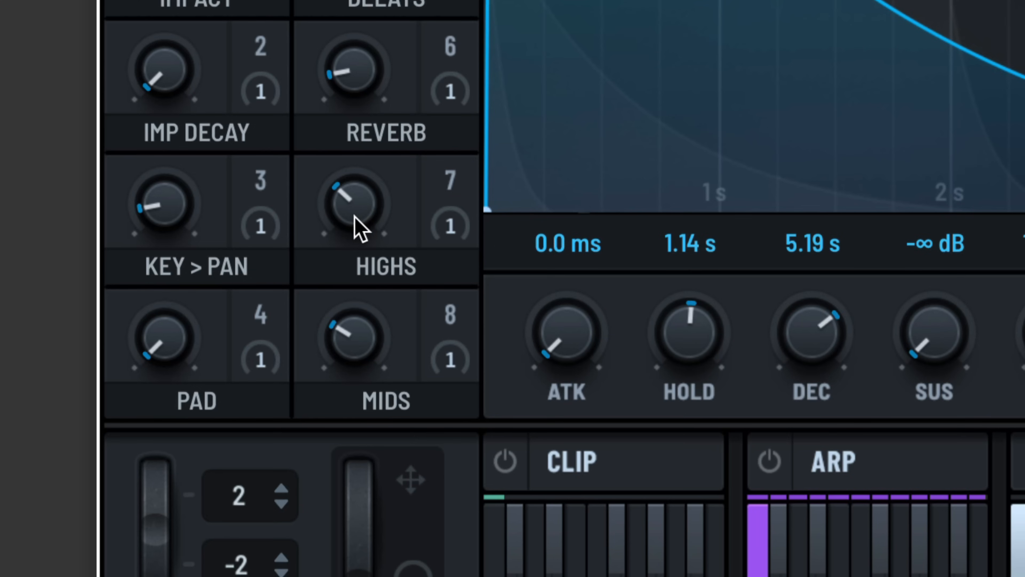
{"action": "left_click_drag", "start_coordinate": [359, 210], "coordinate": [356, 230]}
{"action": "left_click_drag", "start_coordinate": [354, 340], "coordinate": [357, 385]}
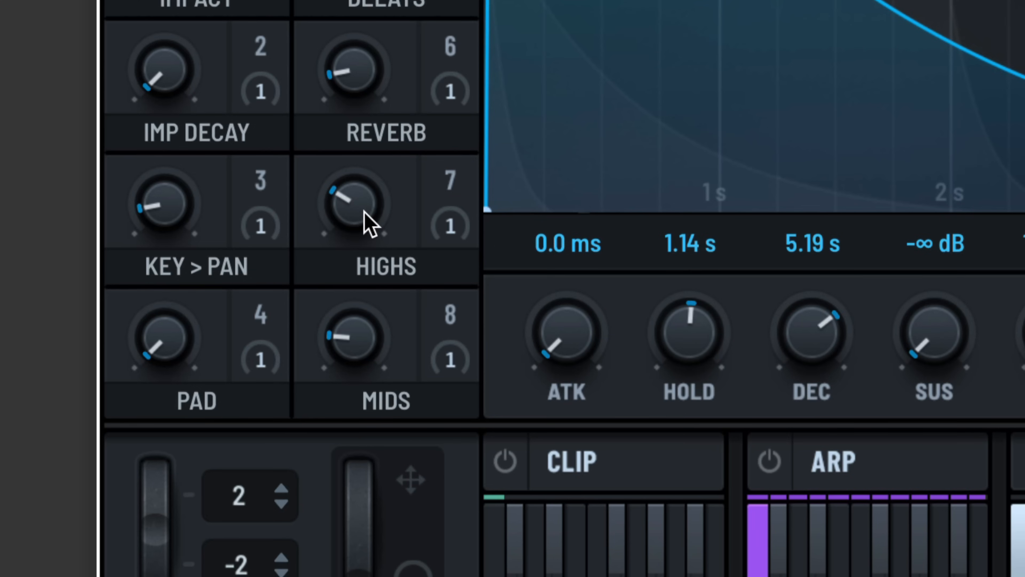
{"action": "left_click_drag", "start_coordinate": [366, 222], "coordinate": [350, 269]}
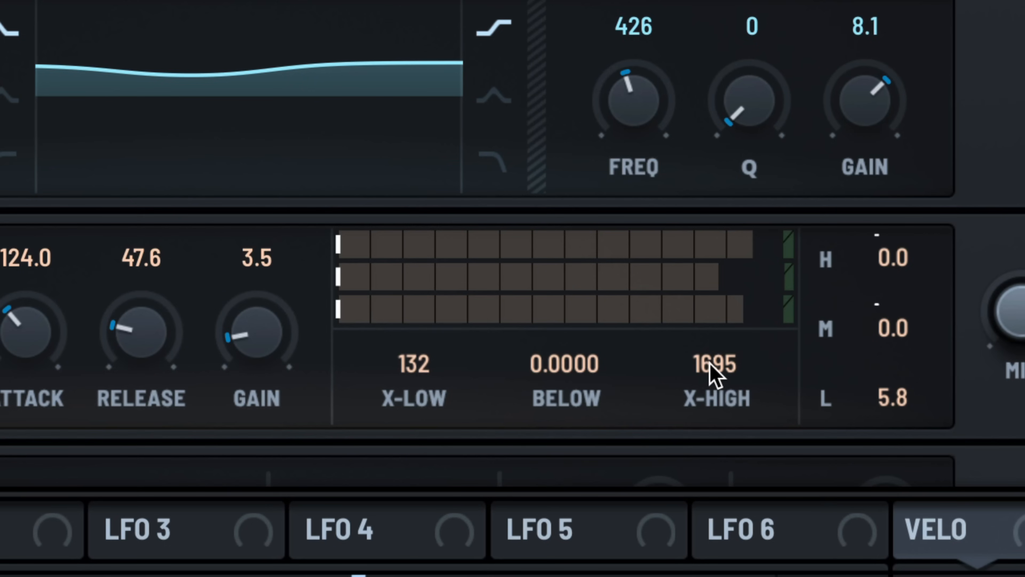
Set the multiband compressor's crossovers to 1555 for X-High and 139 for X-Low
{"action": "left_click_drag", "start_coordinate": [747, 362], "coordinate": [747, 372]}
{"action": "left_click_drag", "start_coordinate": [428, 371], "coordinate": [428, 364]}
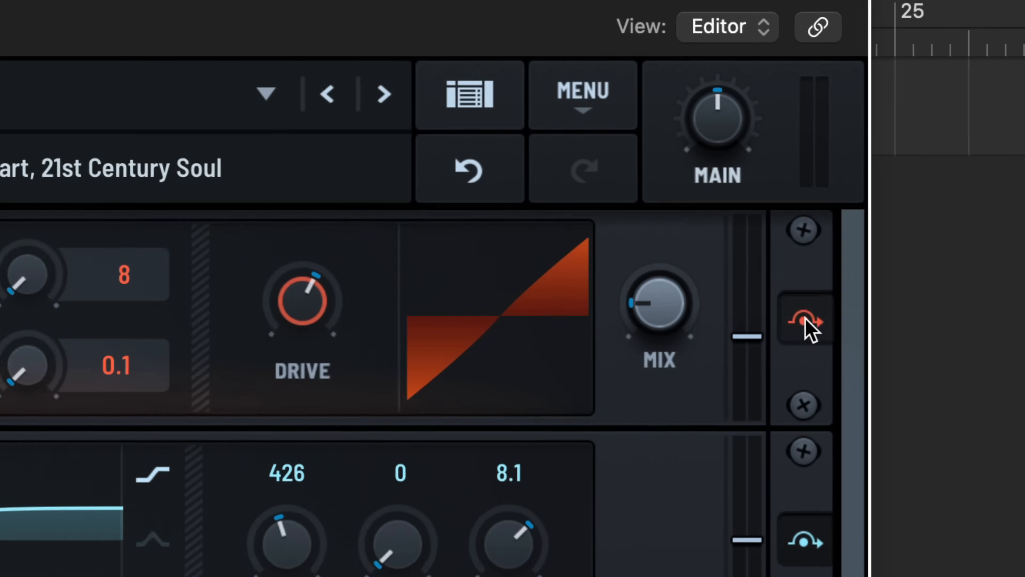
Toggle the distortion effect's bypass to compare the sound with and without it
{"action": "left_click", "coordinate": [786, 331]}
{"action": "left_click", "coordinate": [784, 332]}
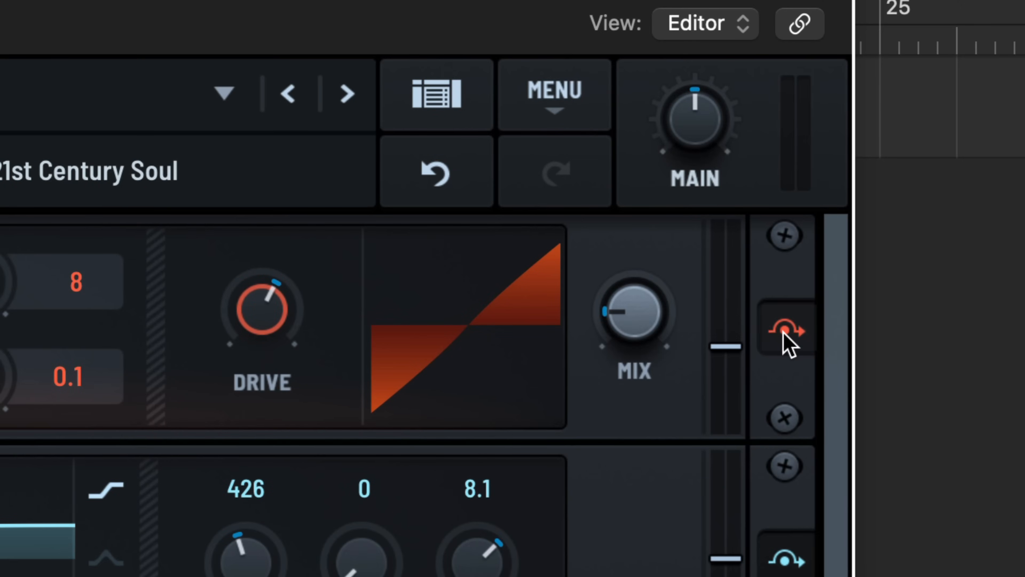
{"action": "left_click", "coordinate": [782, 332]}
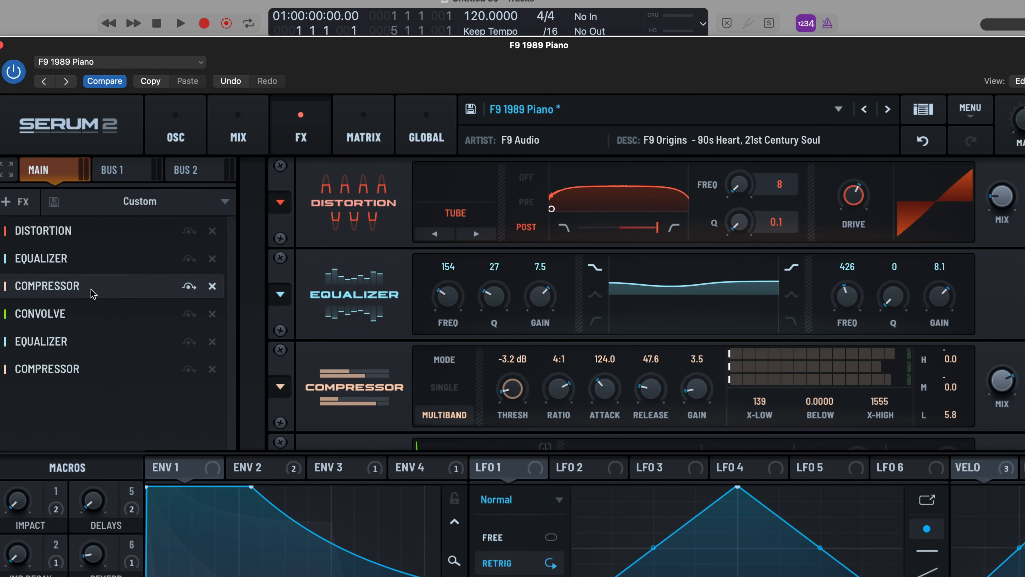
Set the multiband compressor's attack to 108.6 and its release to 55.1
{"action": "scroll", "coordinate": [573, 426], "scroll_direction": "down", "scroll_amount": 2}
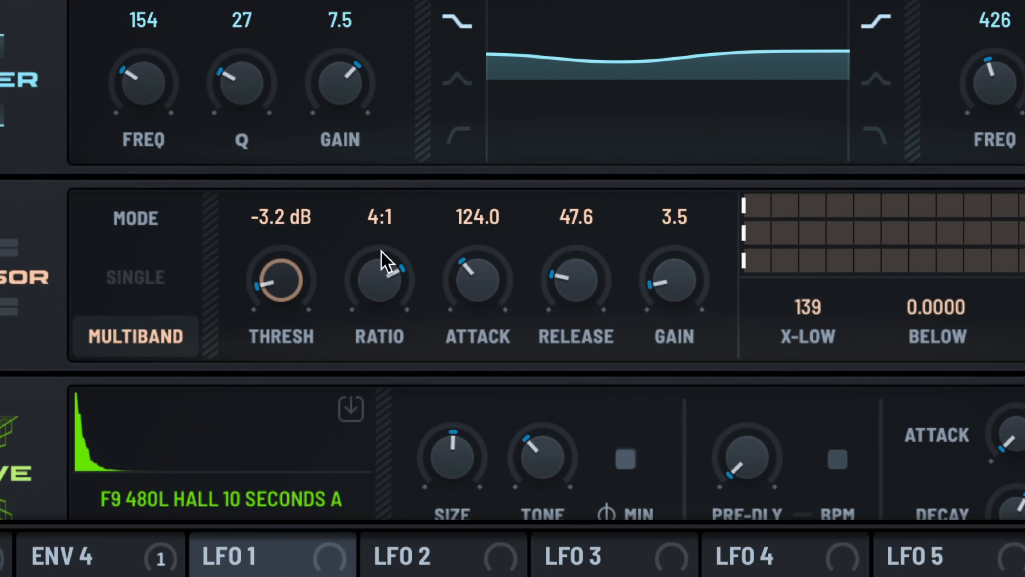
{"action": "left_click_drag", "start_coordinate": [484, 278], "coordinate": [477, 283]}
{"action": "left_click_drag", "start_coordinate": [561, 280], "coordinate": [565, 270]}
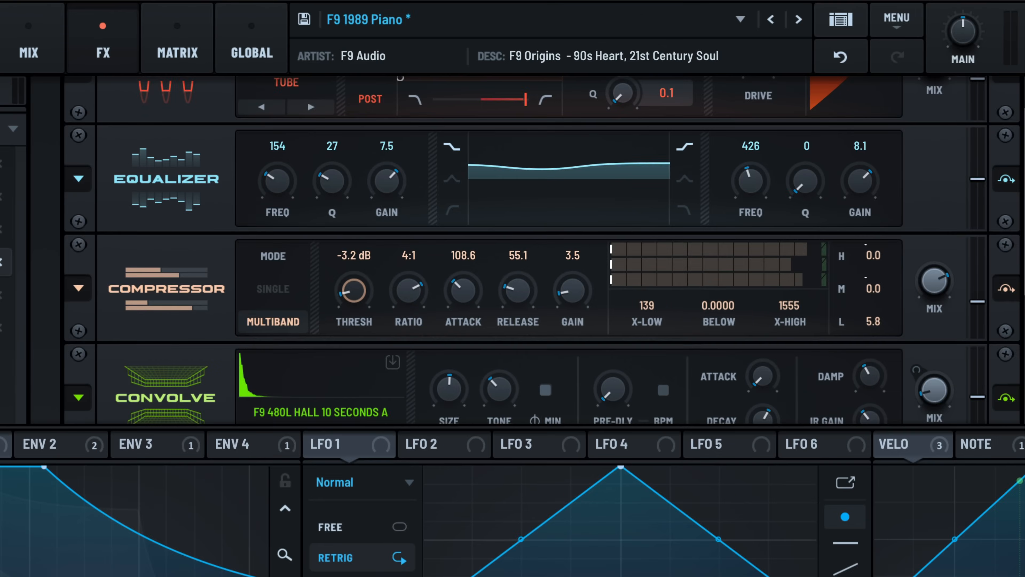
Look through the rest of the effects chain, examining the Convolve, equalizer and final compressor settings
{"action": "scroll", "coordinate": [144, 294], "scroll_direction": "down", "scroll_amount": 2}
{"action": "scroll", "coordinate": [147, 299], "scroll_direction": "down", "scroll_amount": 3}
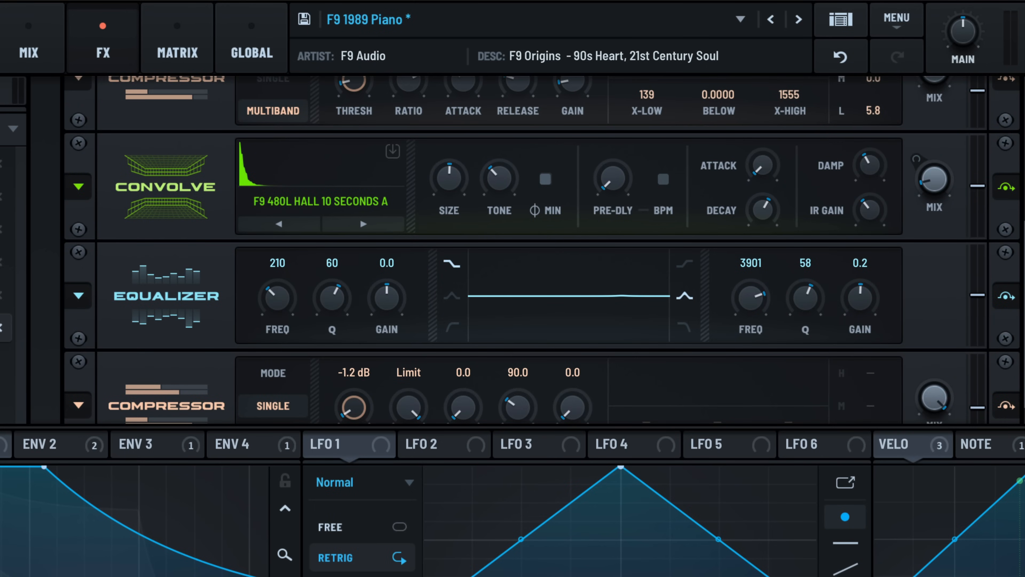
{"action": "scroll", "coordinate": [308, 287], "scroll_direction": "down", "scroll_amount": 1}
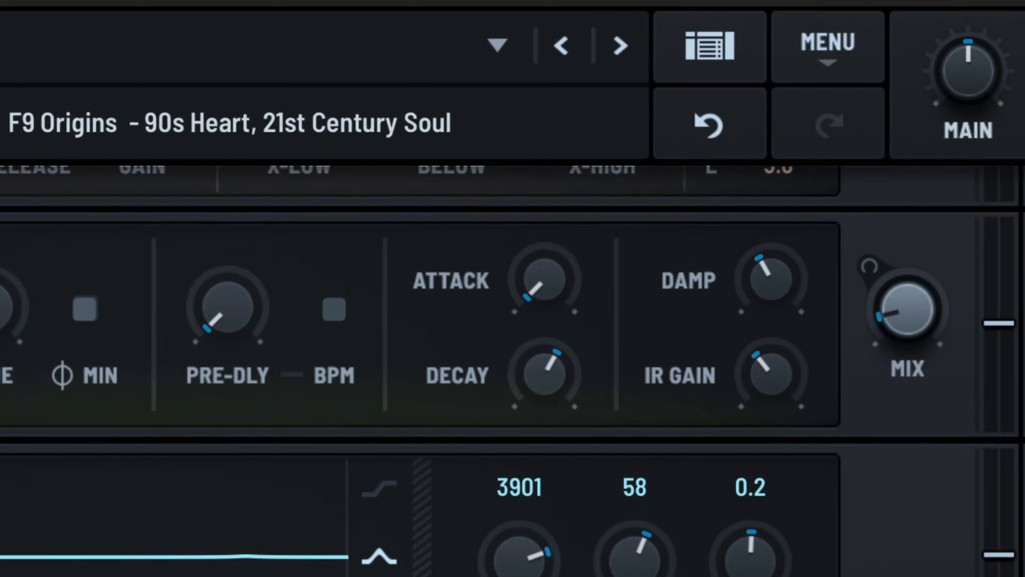
{"action": "scroll", "coordinate": [431, 404], "scroll_direction": "up", "scroll_amount": 10}
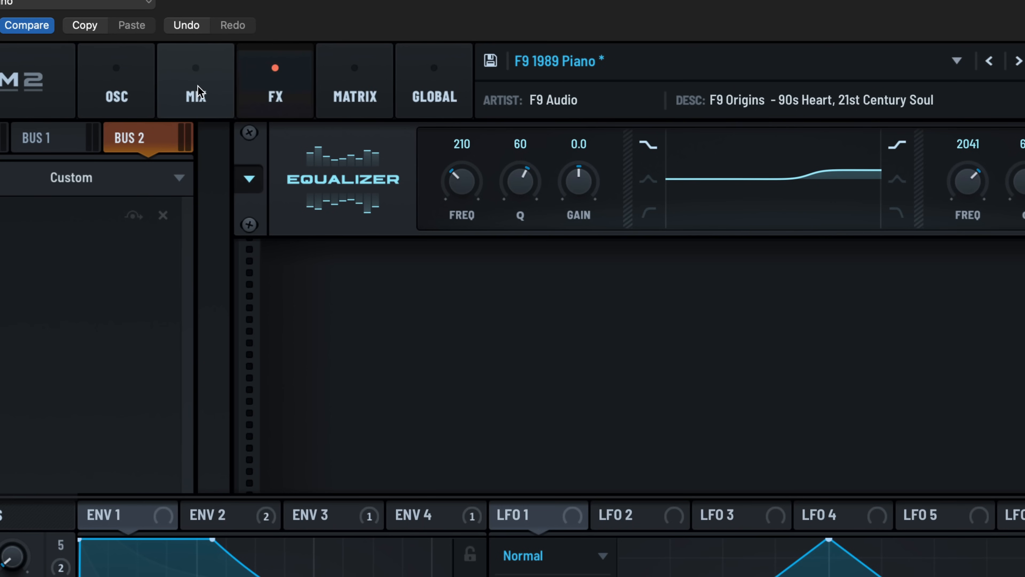
Show the mixer page to examine the oscillator, filter and bus routing, and display Env 2
{"action": "left_click", "coordinate": [198, 92]}
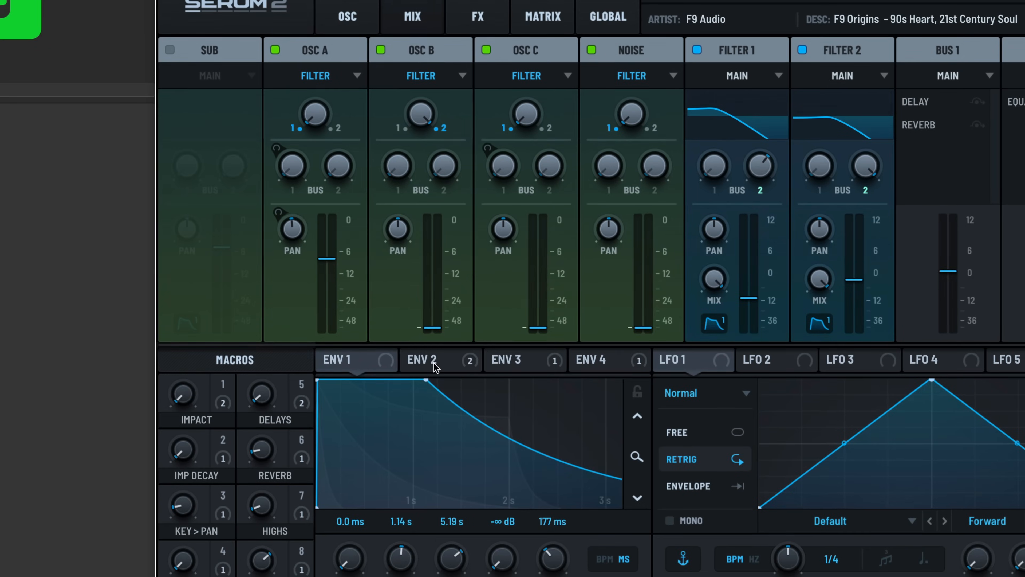
{"action": "left_click", "coordinate": [221, 524]}
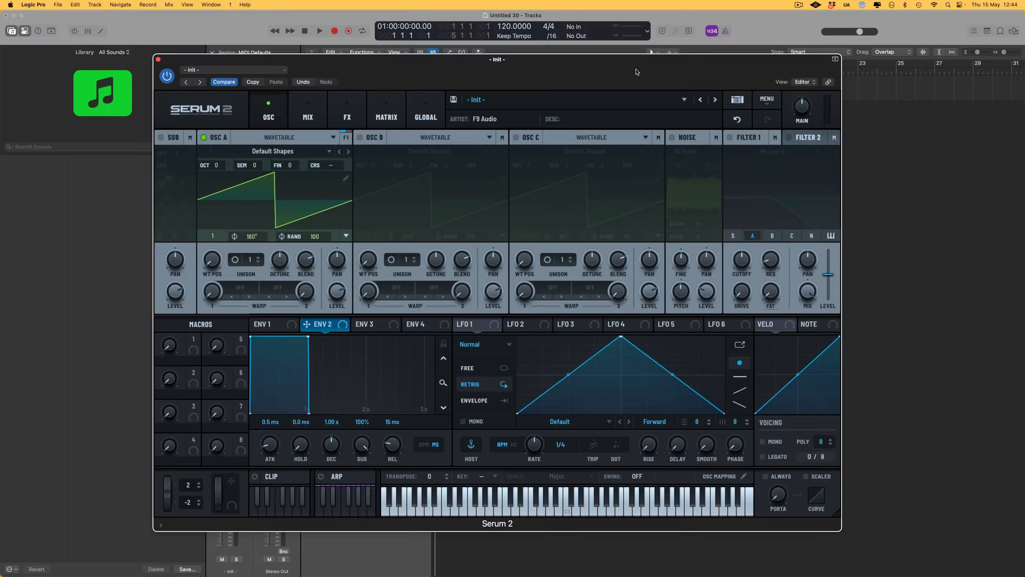
Import the preset pack F9 Origins OSP Serum 2.SerumPack and dismiss the installation notice
{"action": "left_click", "coordinate": [764, 101]}
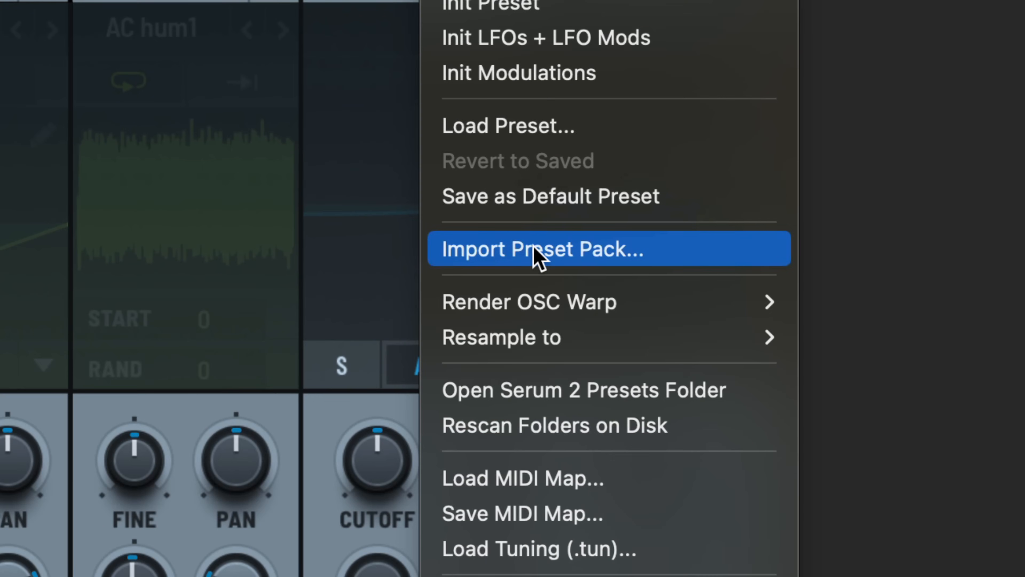
{"action": "left_click", "coordinate": [534, 247]}
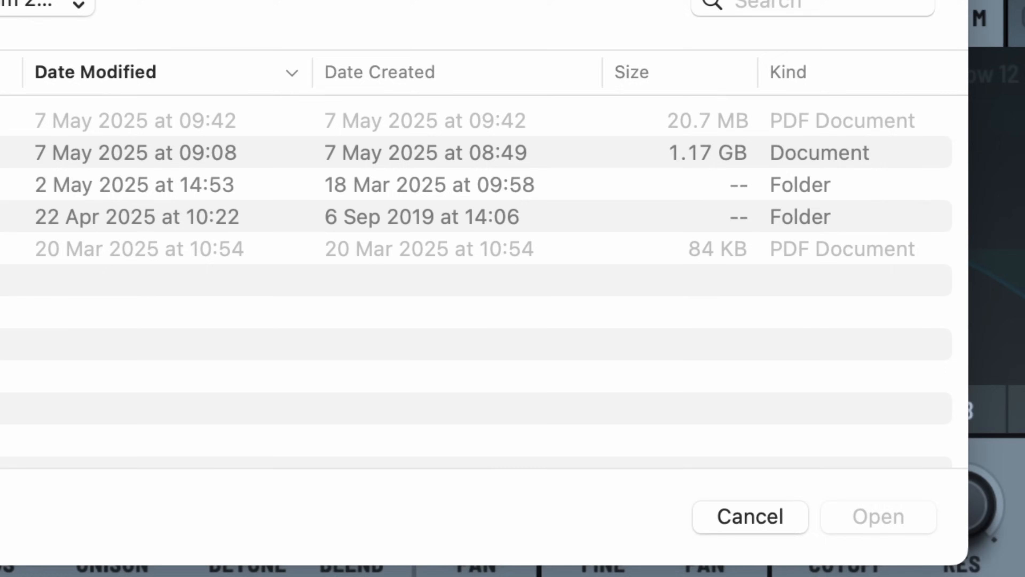
{"action": "left_click", "coordinate": [404, 279]}
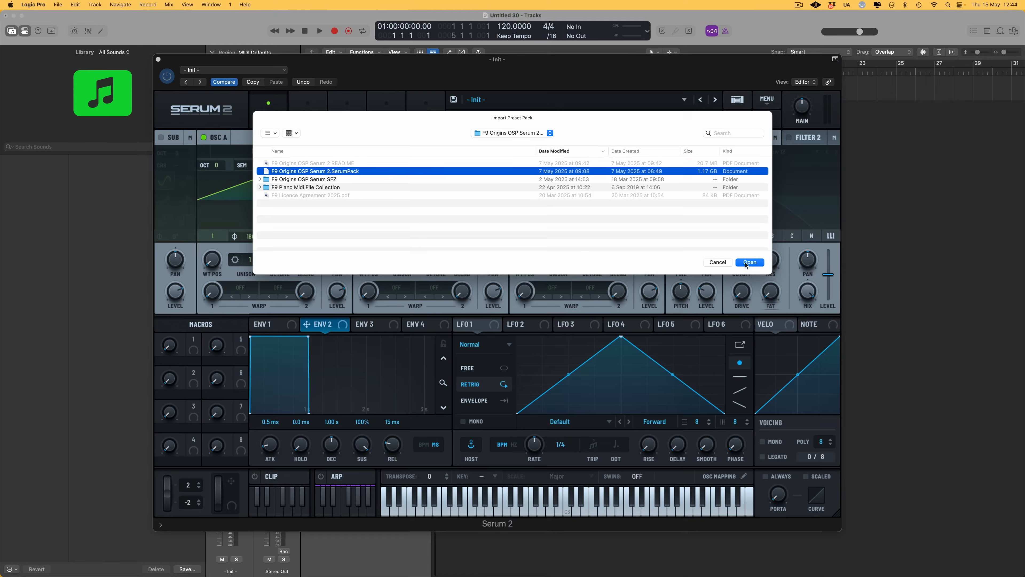
{"action": "left_click", "coordinate": [745, 263]}
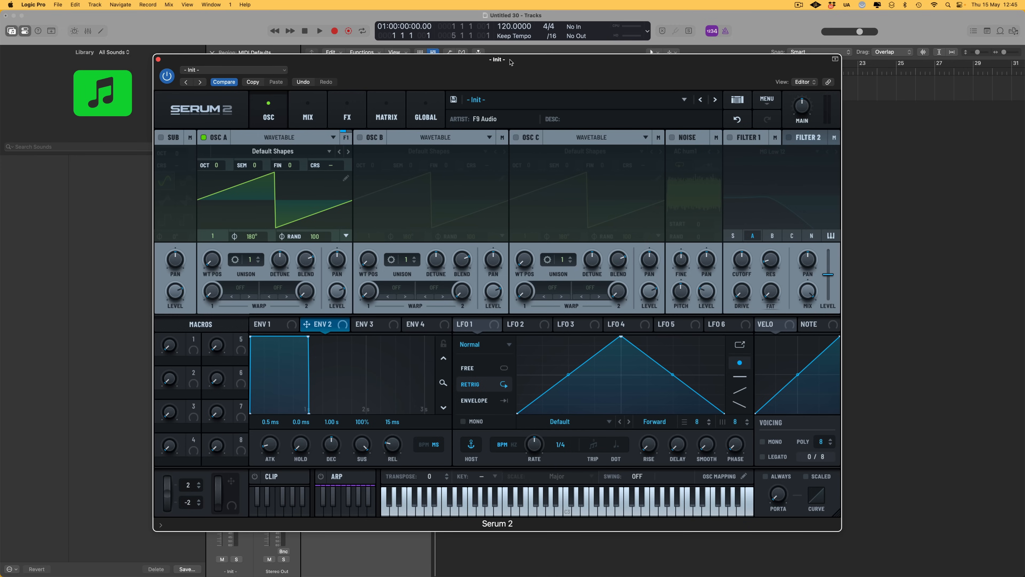
{"action": "left_click_drag", "start_coordinate": [510, 62], "coordinate": [526, 73]}
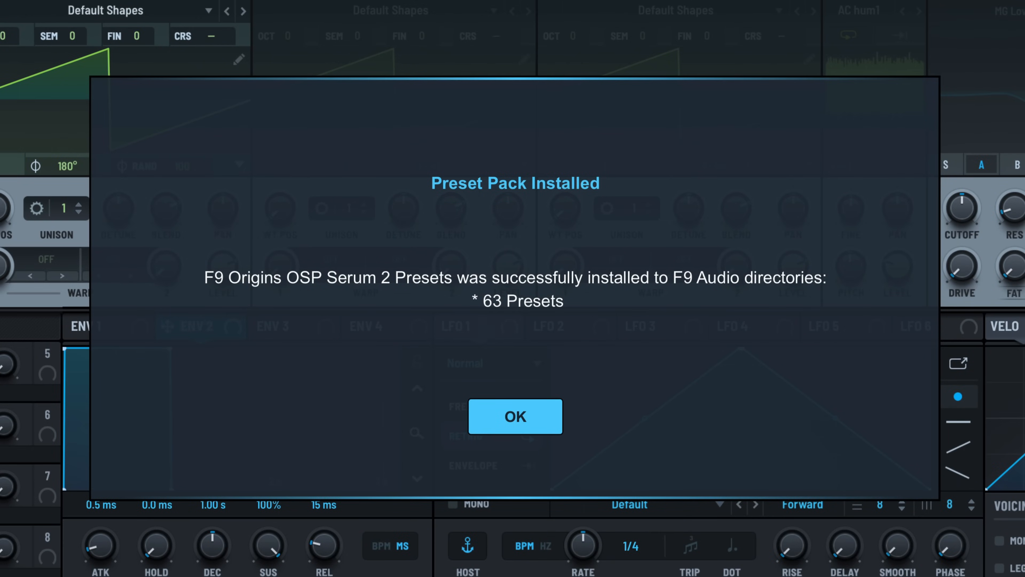
{"action": "left_click", "coordinate": [517, 422]}
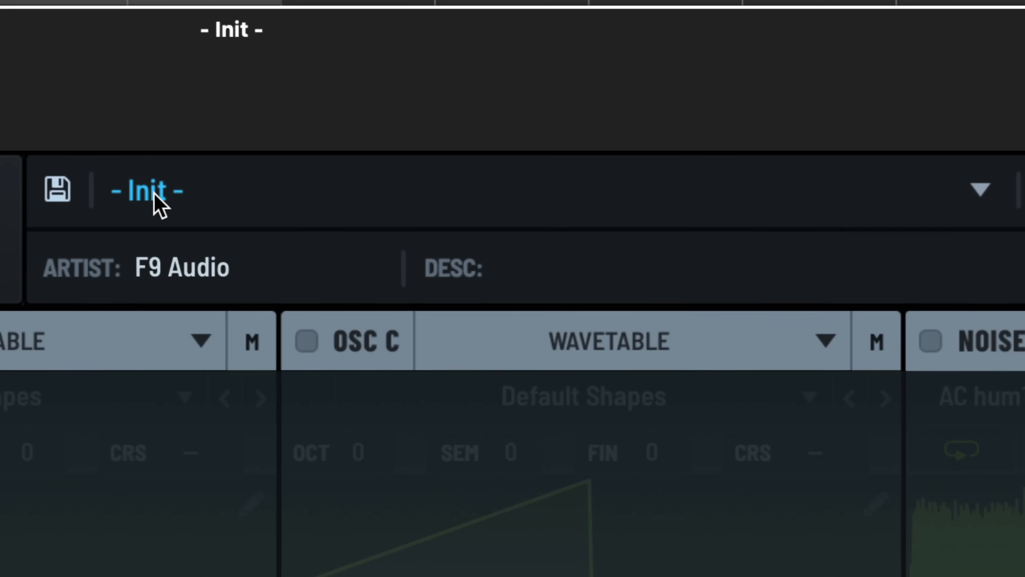
Browse the preset list to Packs > F9 Audio > F9 Origins OSP Serum 2 Presets to examine the installed piano presets
{"action": "left_click", "coordinate": [151, 196]}
{"action": "mouse_move", "coordinate": [162, 279]}
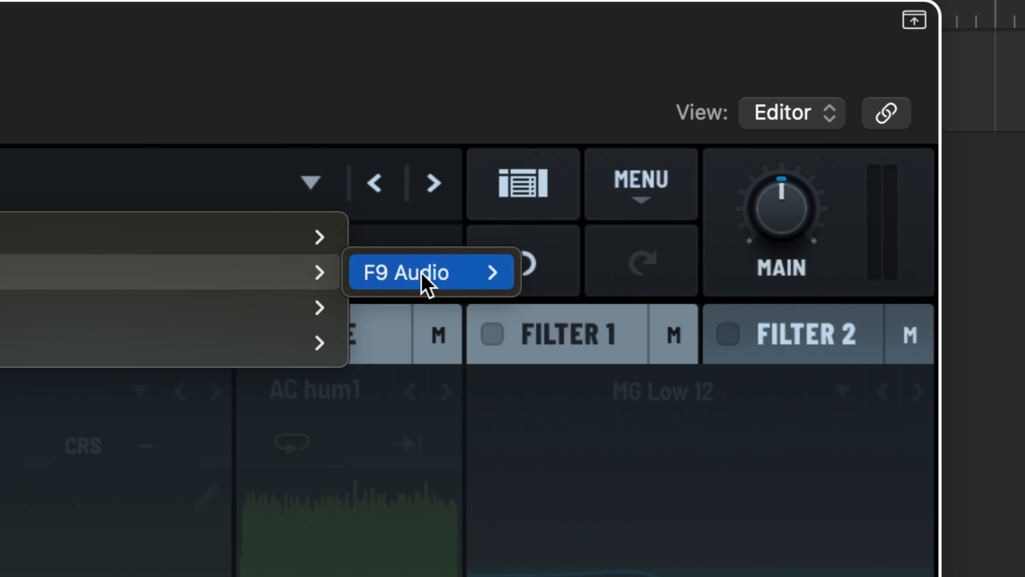
{"action": "mouse_move", "coordinate": [426, 282]}
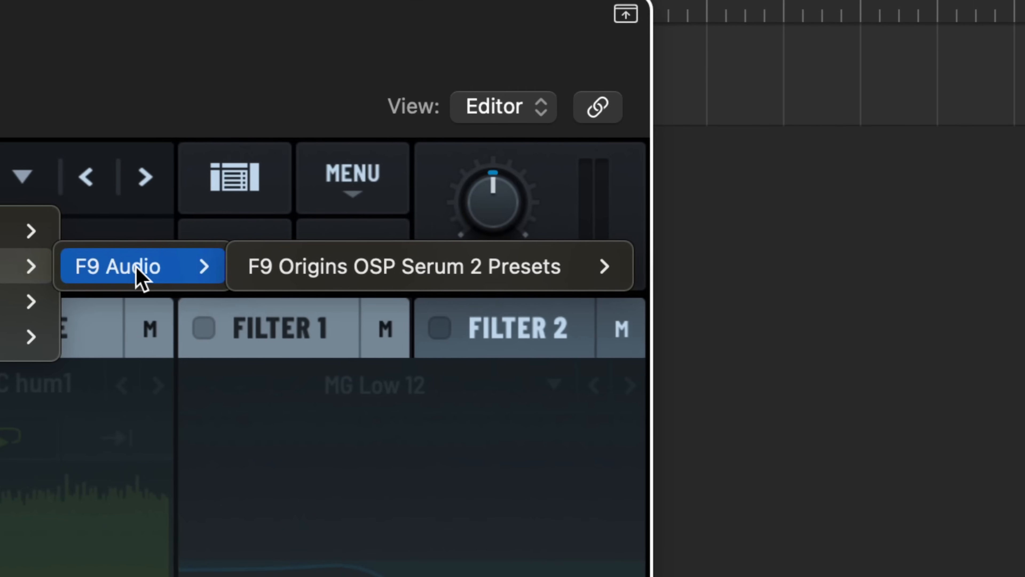
{"action": "mouse_move", "coordinate": [610, 273]}
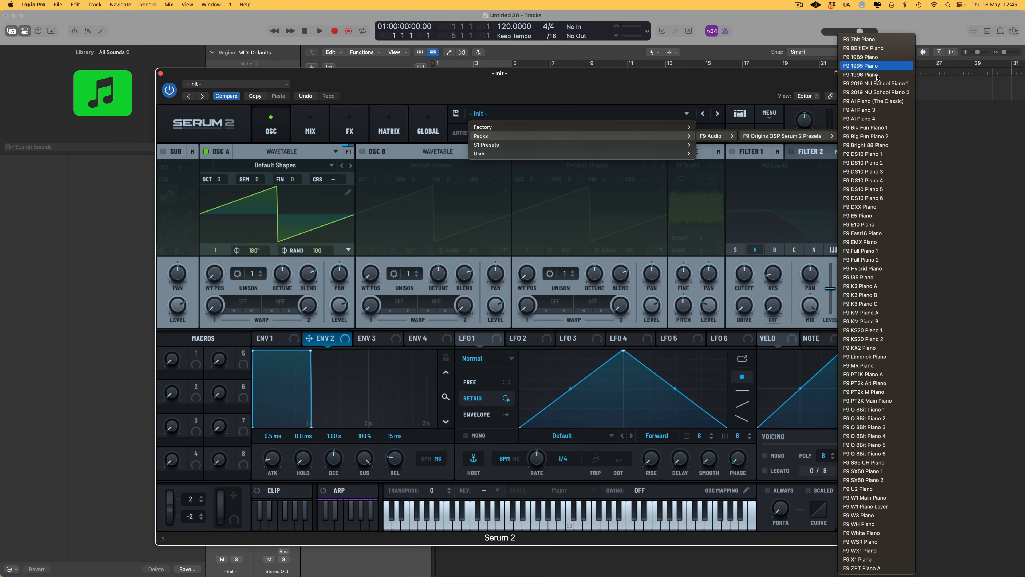
{"action": "left_click", "coordinate": [855, 454]}
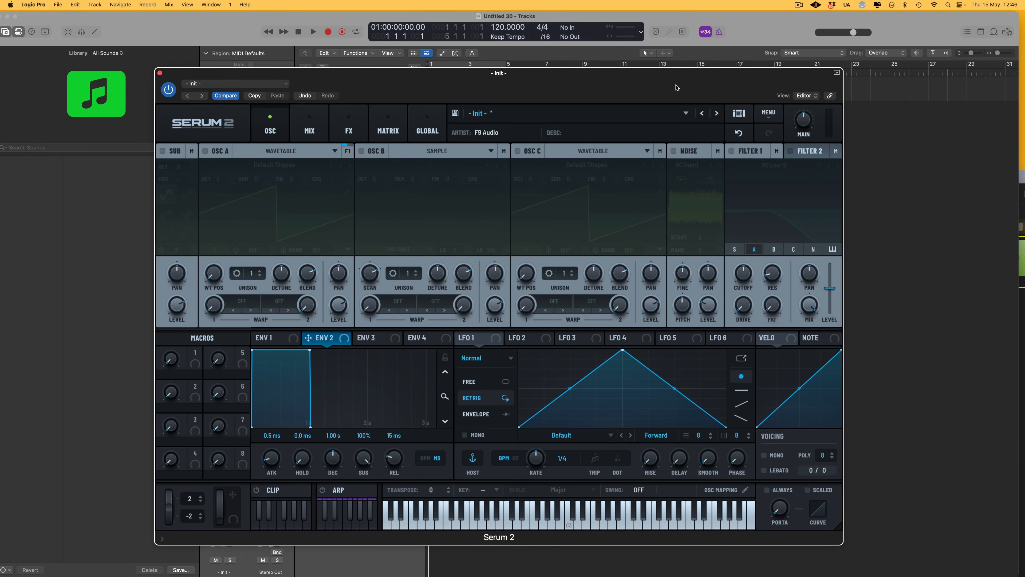
Open the Serum 2 presets folder on disk and locate F9 Origins OSP Serum 2 Presets under Presets > Packs > F9 Audio
{"action": "left_click", "coordinate": [768, 115]}
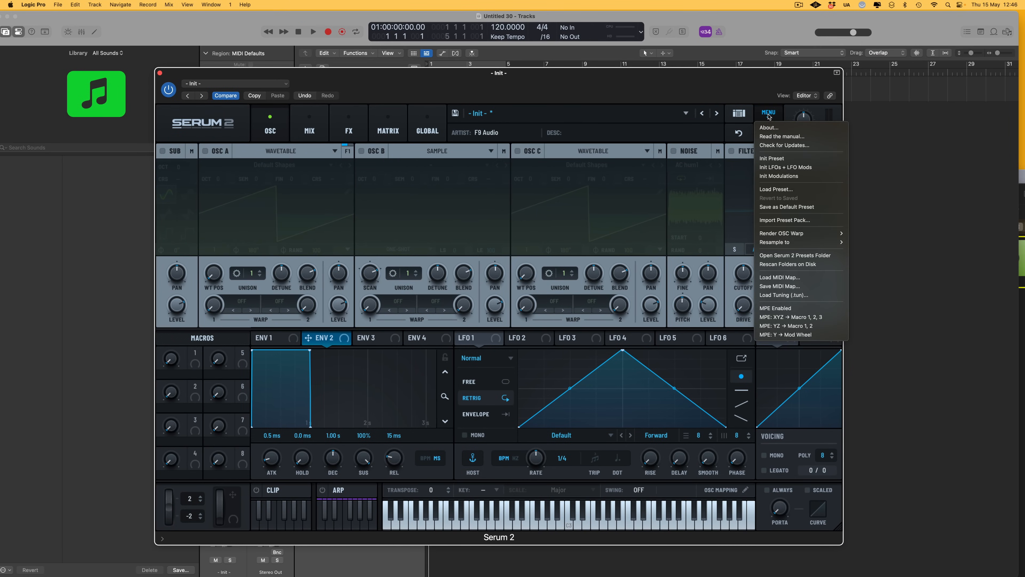
{"action": "left_click", "coordinate": [791, 256]}
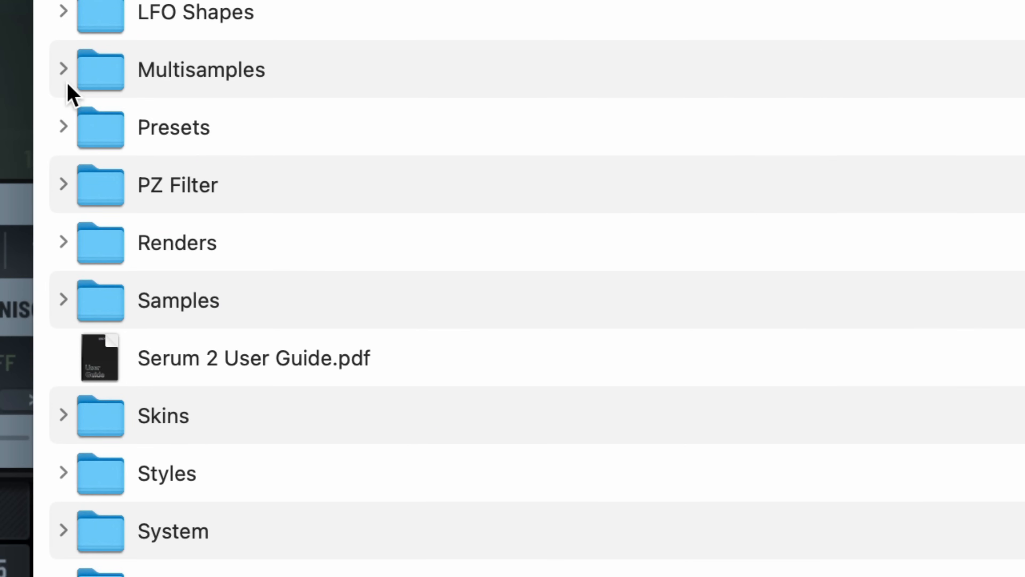
{"action": "left_click", "coordinate": [62, 127]}
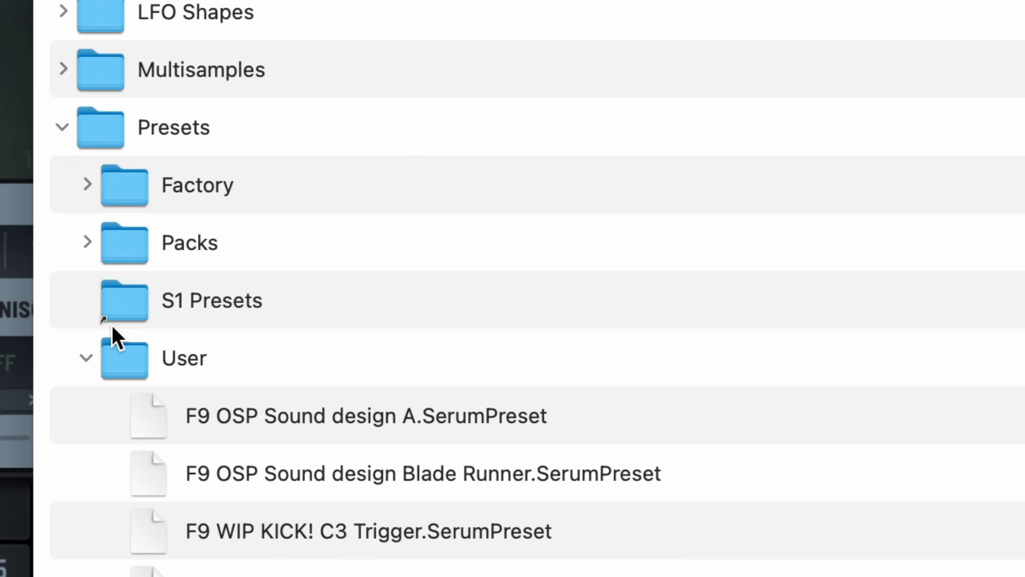
{"action": "left_click", "coordinate": [87, 357]}
{"action": "left_click", "coordinate": [88, 243]}
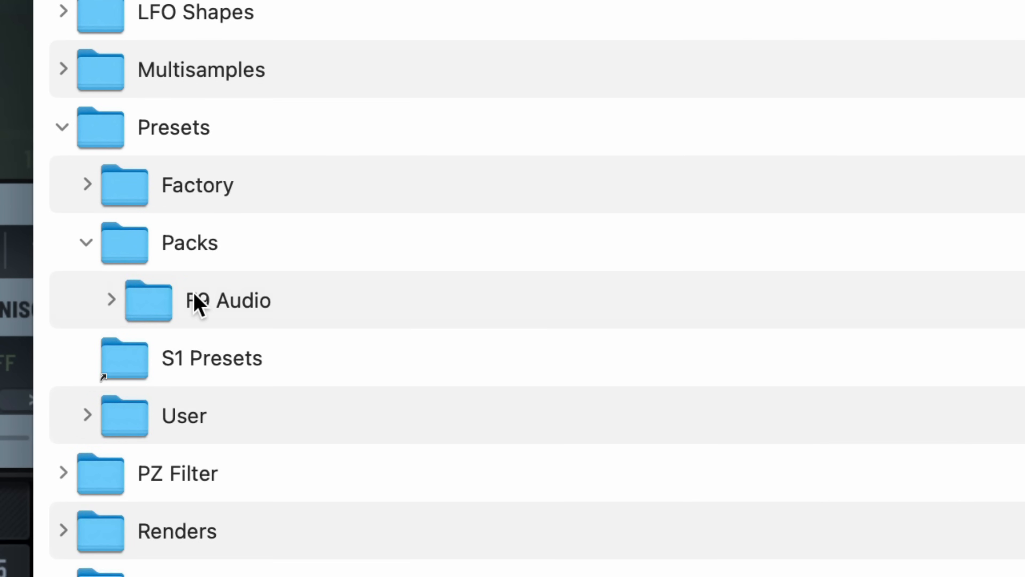
{"action": "left_click", "coordinate": [110, 303]}
{"action": "left_click", "coordinate": [109, 299]}
{"action": "left_click", "coordinate": [319, 364]}
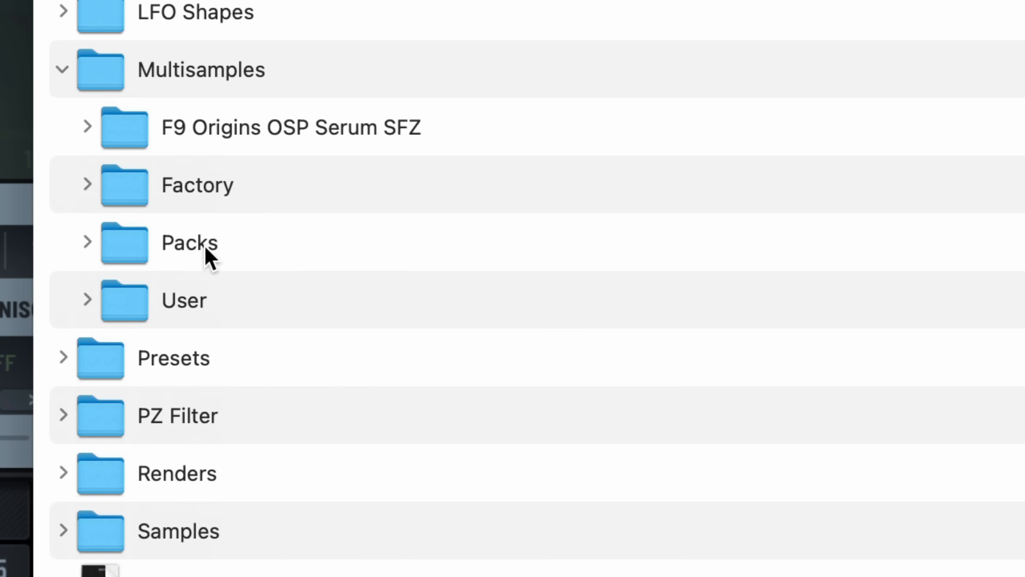
Examine the Packs subfolder inside the Multisamples folder
{"action": "left_click", "coordinate": [88, 244]}
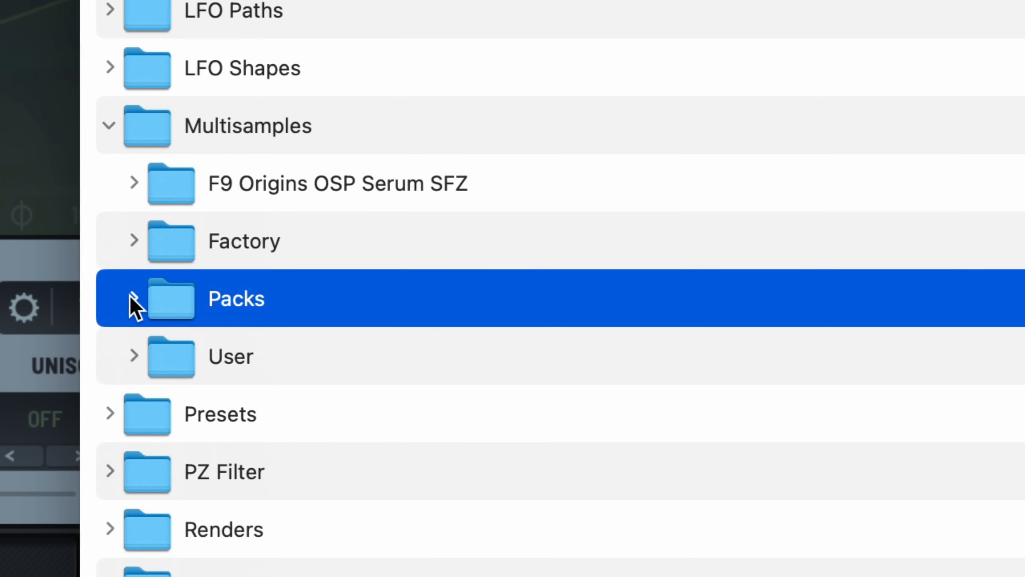
{"action": "left_click", "coordinate": [87, 243]}
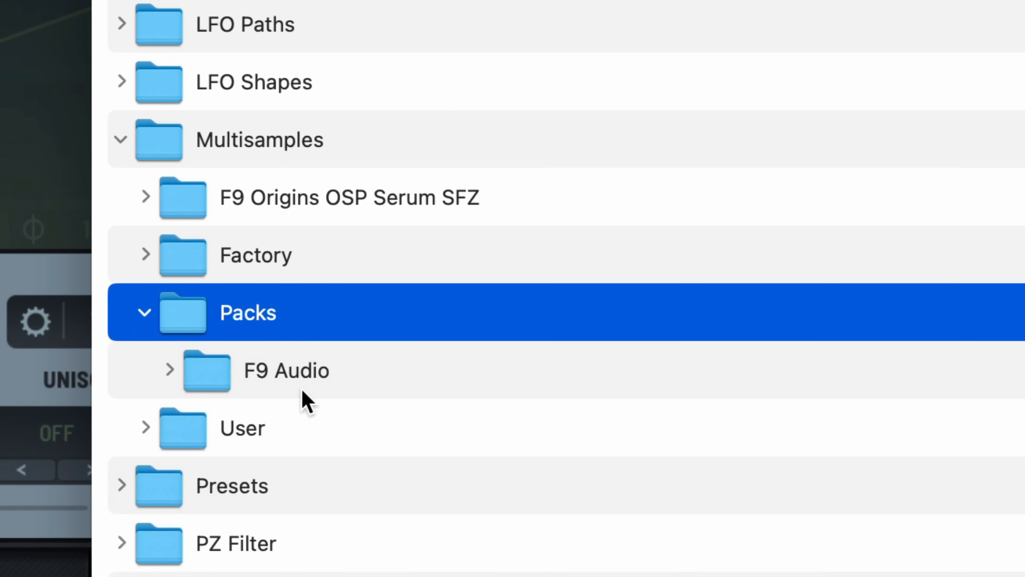
{"action": "left_click", "coordinate": [164, 375]}
{"action": "left_click", "coordinate": [170, 372]}
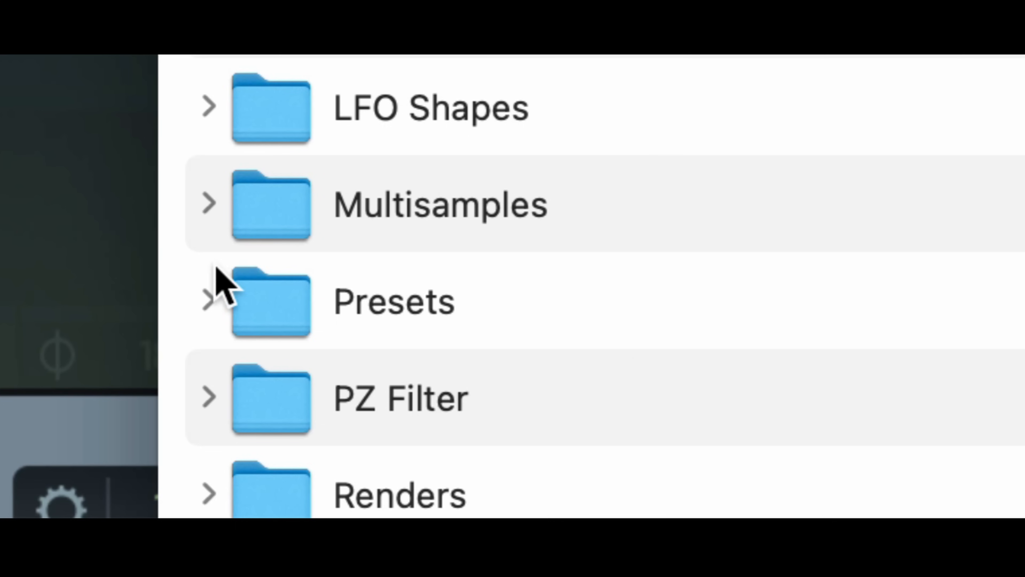
{"action": "left_click", "coordinate": [207, 204]}
{"action": "left_click", "coordinate": [480, 298]}
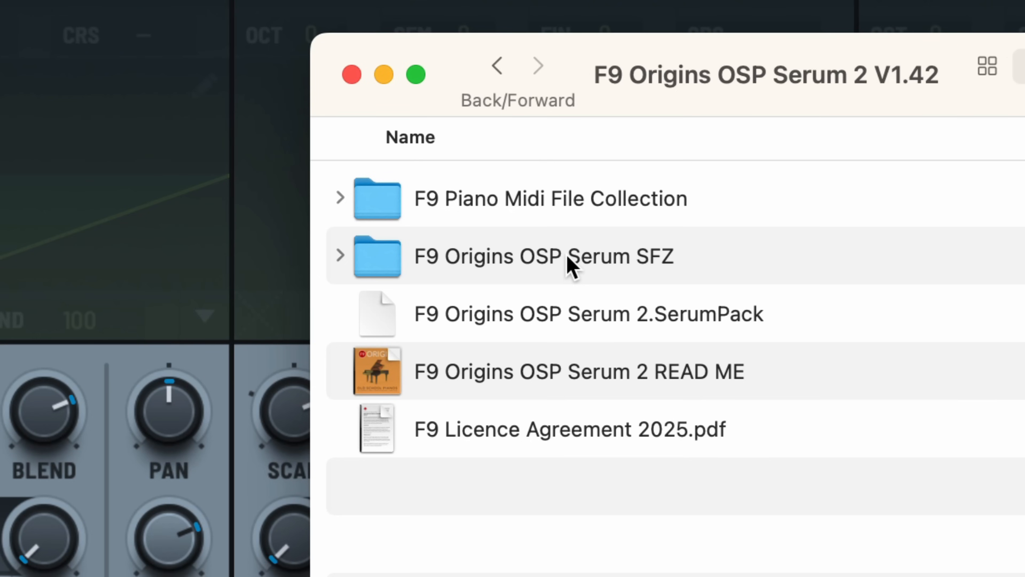
Examine the contents of the downloaded F9 Origins OSP Serum SFZ folder, including the WAV files in F9 ZPT Piano A Samples
{"action": "left_click", "coordinate": [568, 257]}
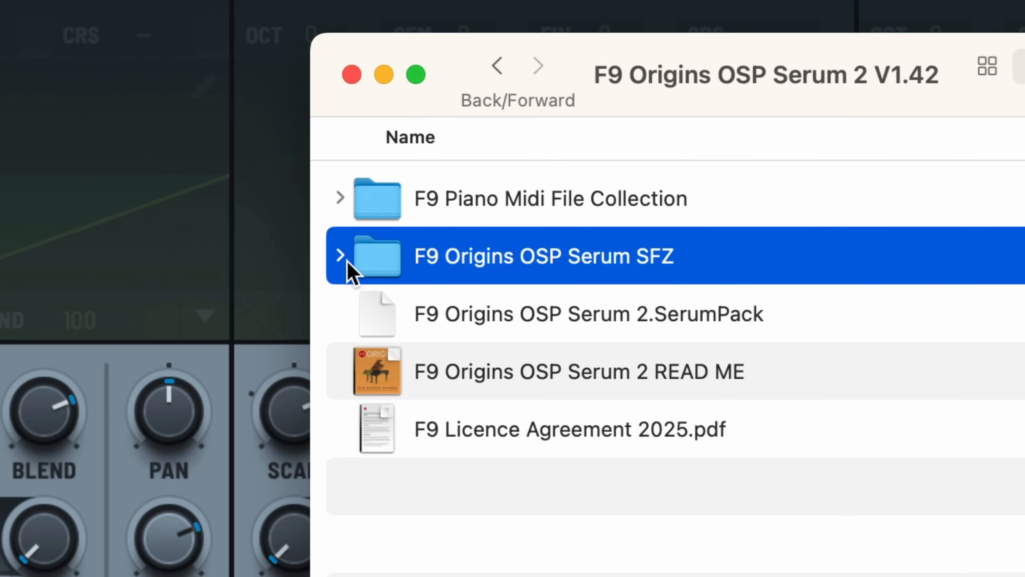
{"action": "left_click", "coordinate": [340, 255]}
{"action": "left_click", "coordinate": [545, 321]}
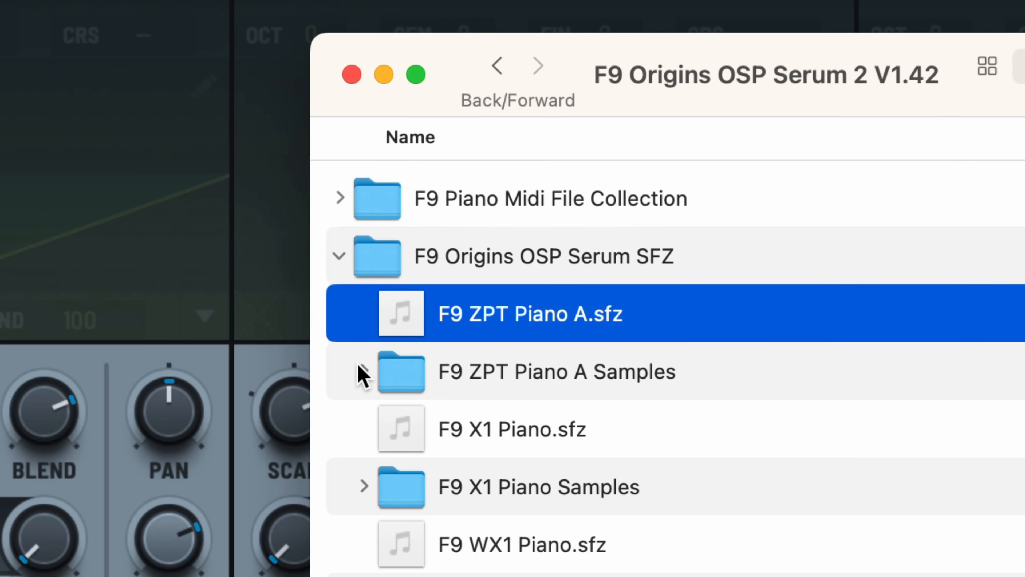
{"action": "left_click", "coordinate": [363, 372]}
{"action": "scroll", "coordinate": [561, 404], "scroll_direction": "down", "scroll_amount": 5}
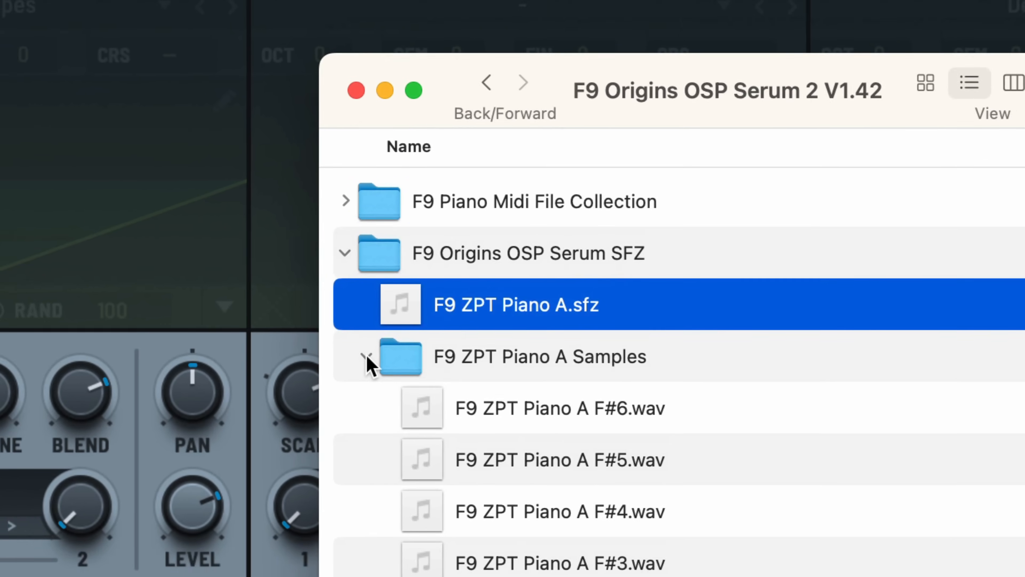
{"action": "left_click", "coordinate": [363, 371]}
{"action": "left_click", "coordinate": [339, 255]}
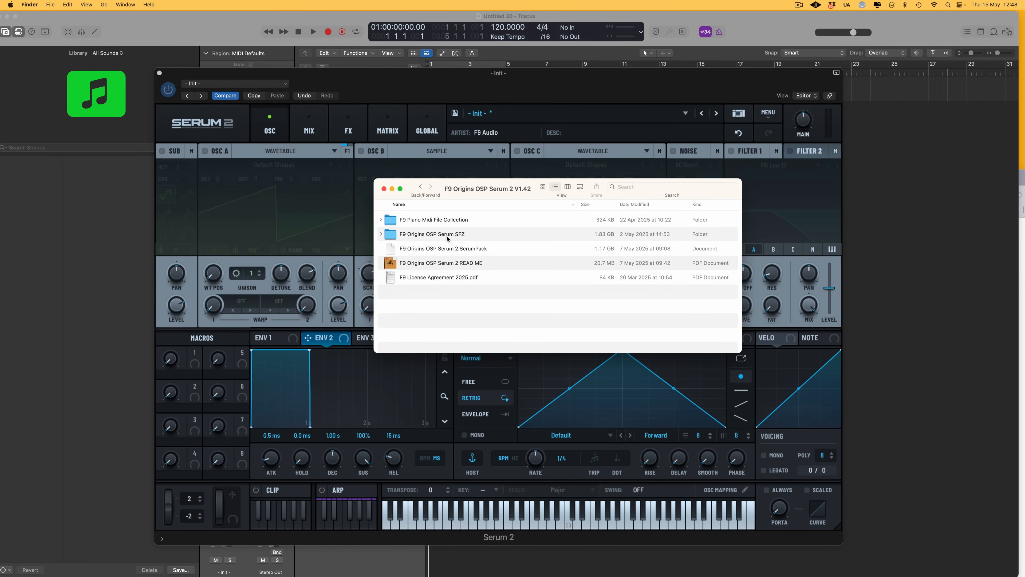
Open the Serum 2 presets folder and place the F9 Origins OSP Serum SFZ folder in its Multisamples folder
{"action": "left_click", "coordinate": [436, 238]}
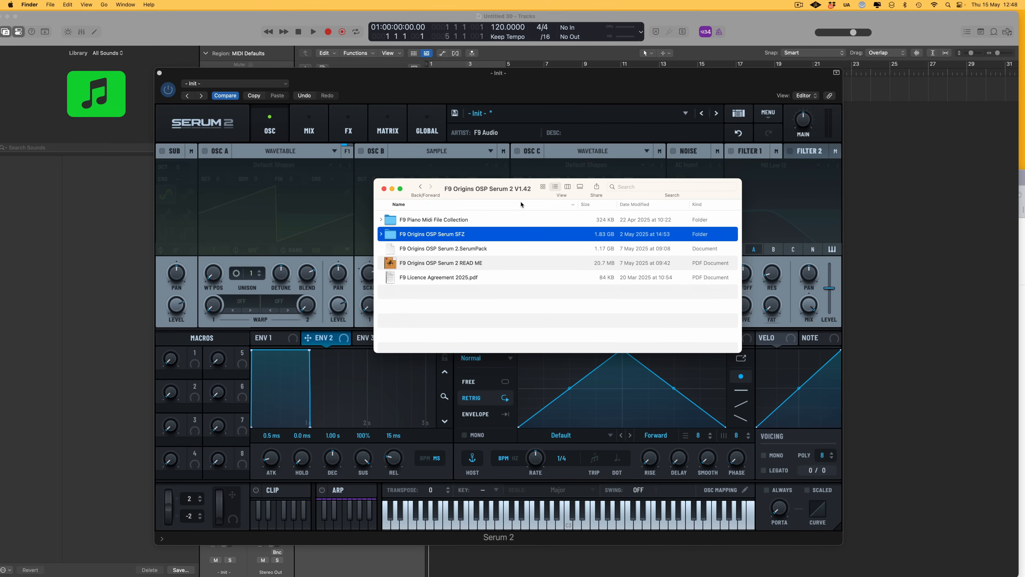
{"action": "left_click_drag", "start_coordinate": [492, 185], "coordinate": [529, 183]}
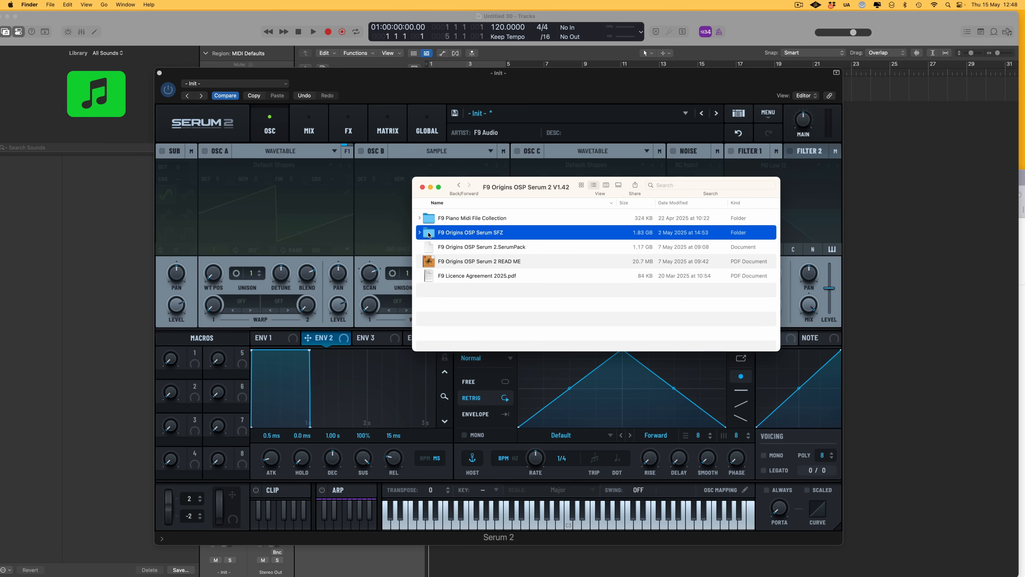
{"action": "left_click", "coordinate": [346, 227]}
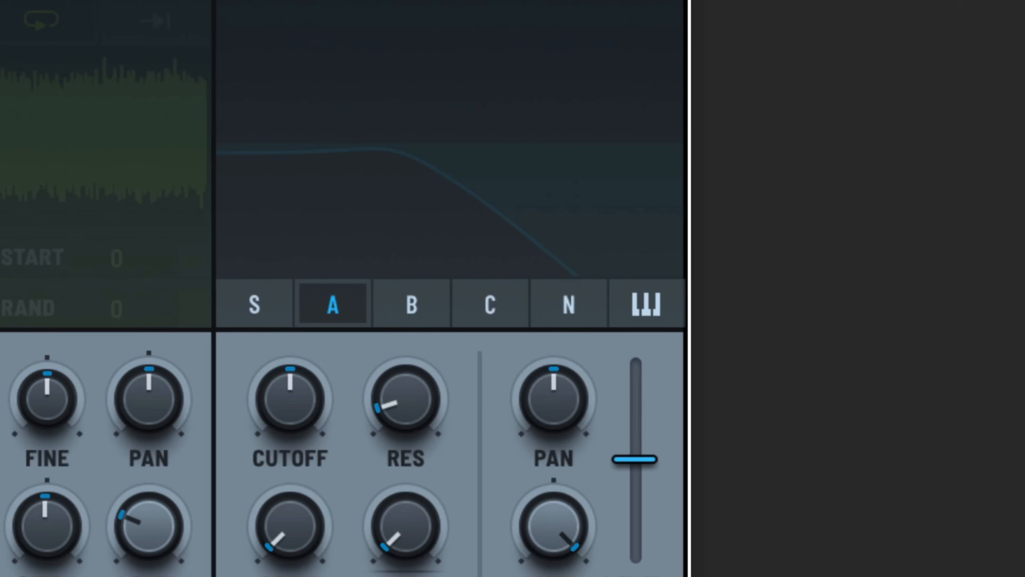
{"action": "left_click", "coordinate": [767, 113]}
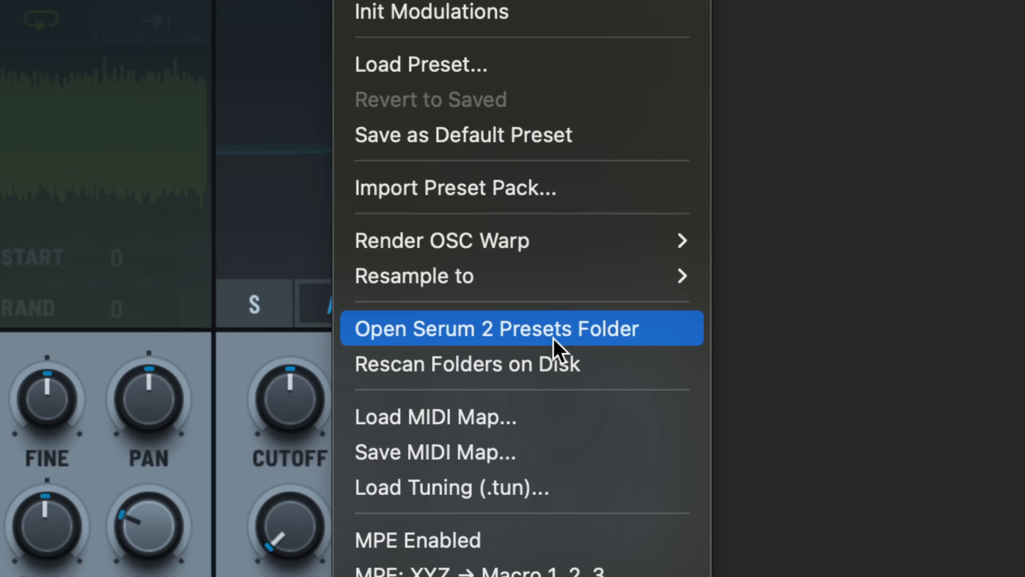
{"action": "left_click", "coordinate": [556, 348]}
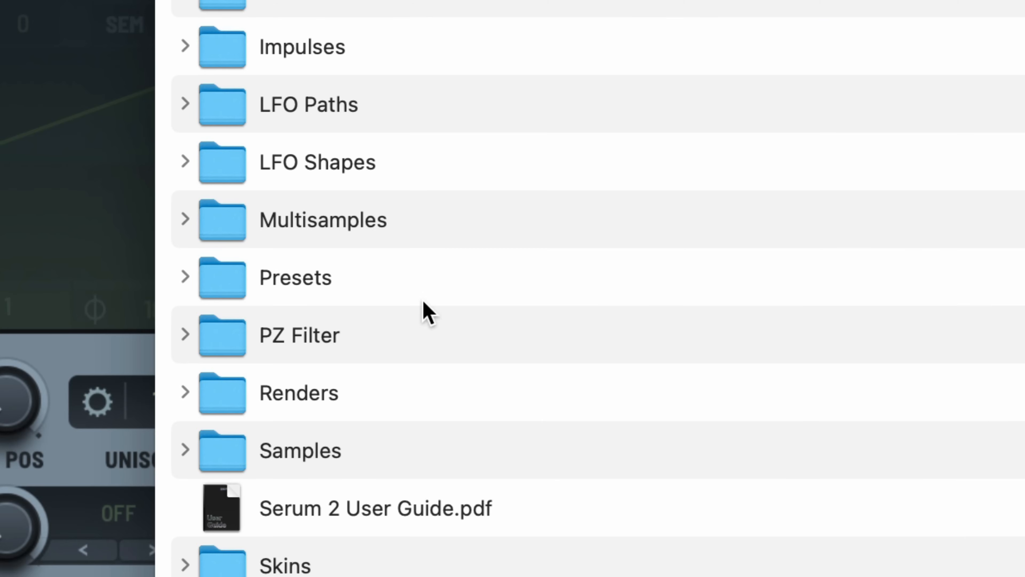
{"action": "left_click", "coordinate": [429, 282]}
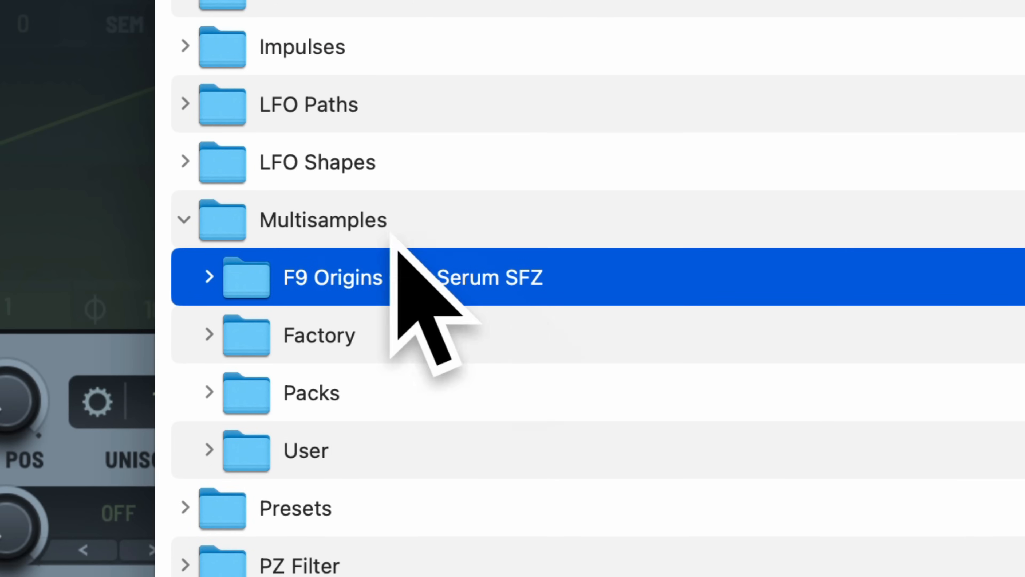
{"action": "left_click_drag", "start_coordinate": [241, 280], "coordinate": [298, 229]}
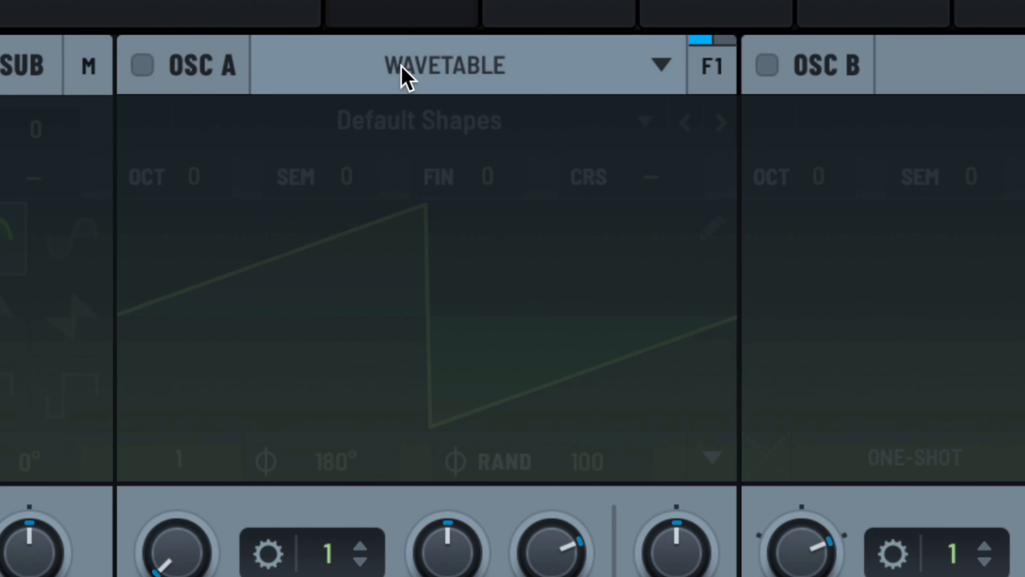
Enable oscillator A, switch it to Multisample mode and load F9 Full Piano 1 from F9 Origins OSP Serum SFZ
{"action": "left_click", "coordinate": [143, 66]}
{"action": "left_click", "coordinate": [414, 71]}
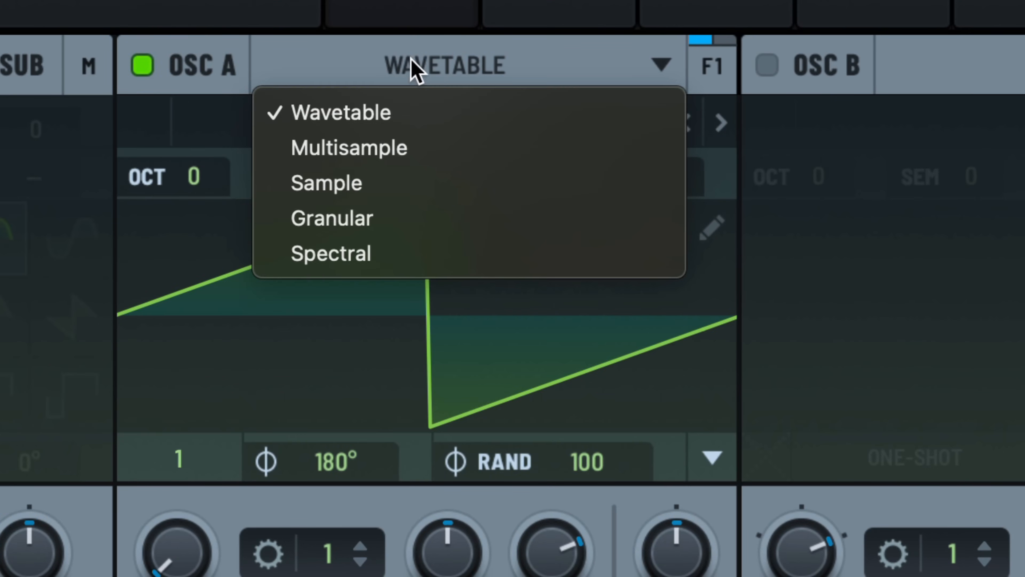
{"action": "left_click", "coordinate": [406, 147]}
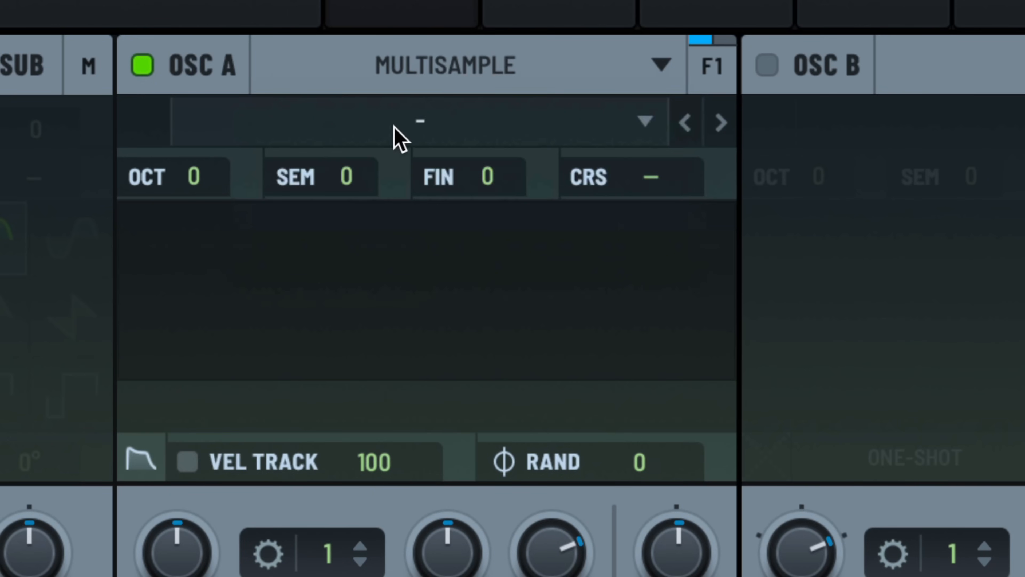
{"action": "left_click", "coordinate": [410, 123]}
{"action": "mouse_move", "coordinate": [407, 167]}
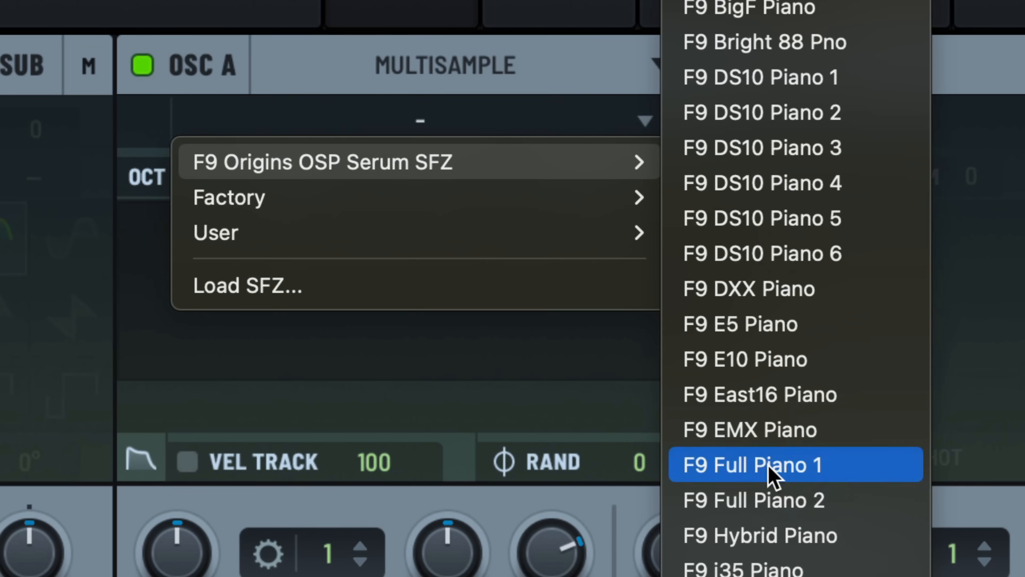
{"action": "left_click", "coordinate": [769, 466]}
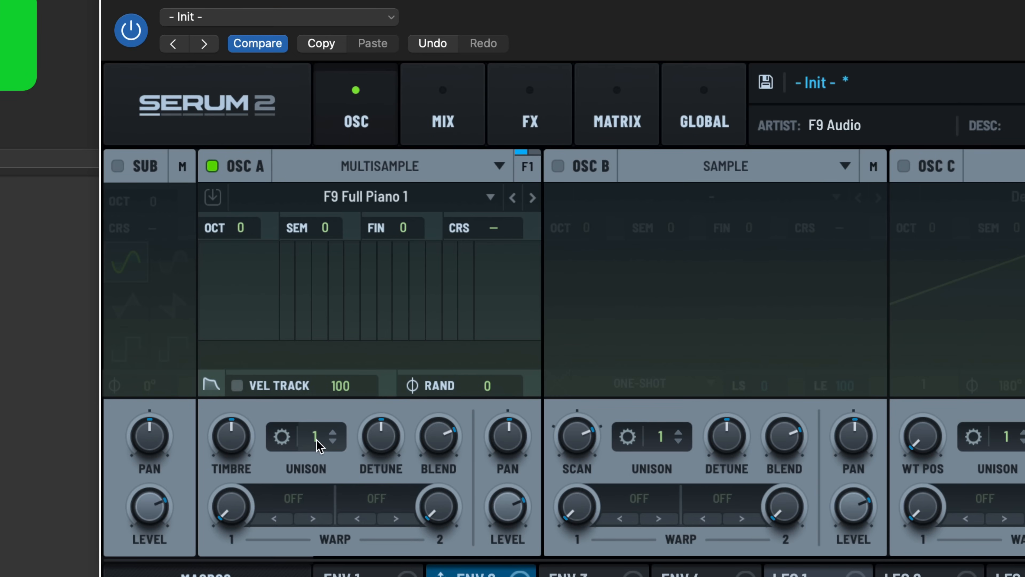
Set oscillator A's unison to 4 voices and reduce its detune and blend
{"action": "left_click_drag", "start_coordinate": [315, 444], "coordinate": [320, 380]}
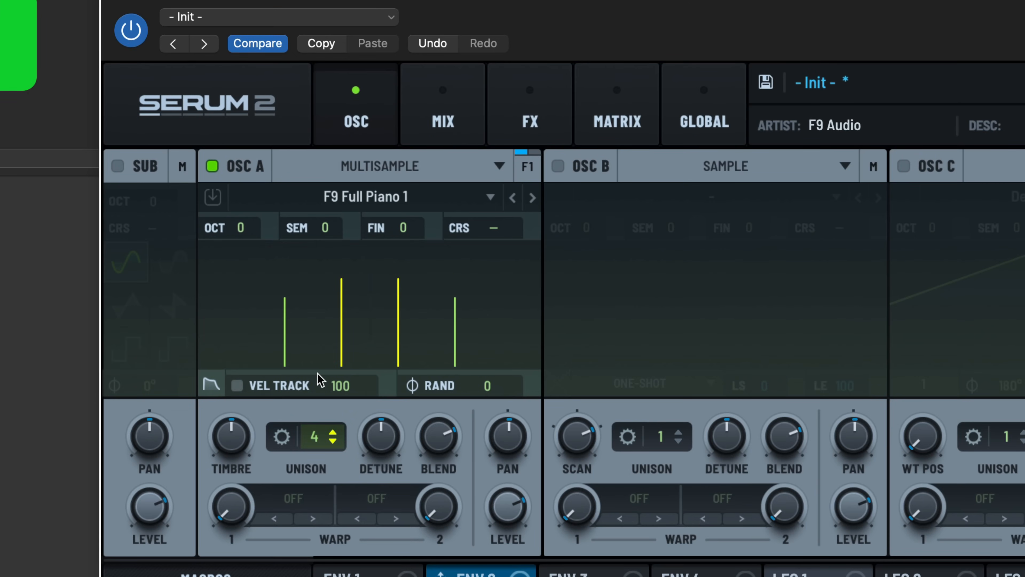
{"action": "left_click_drag", "start_coordinate": [384, 466], "coordinate": [377, 453]}
{"action": "left_click_drag", "start_coordinate": [441, 444], "coordinate": [440, 478]}
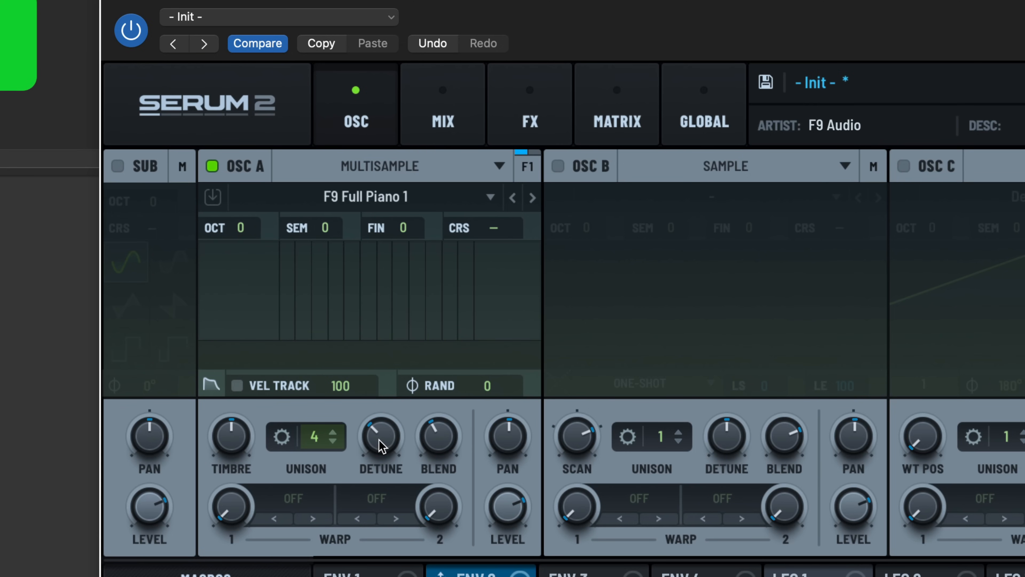
{"action": "mouse_move", "coordinate": [379, 440]}
{"action": "left_mouse_down"}
{"action": "mouse_move", "coordinate": [380, 406]}
{"action": "mouse_move", "coordinate": [369, 440]}
{"action": "left_mouse_up"}
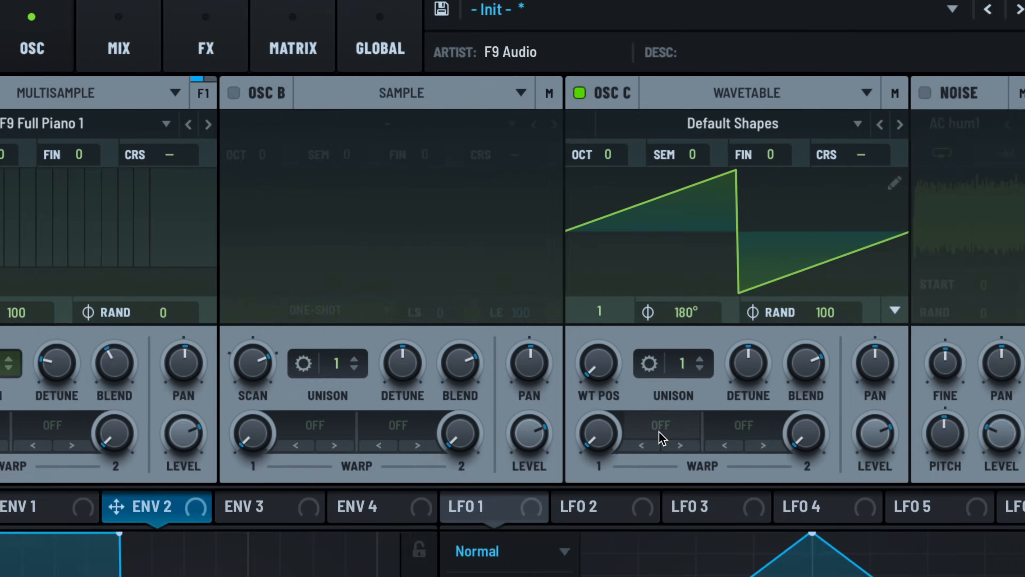
Examine the warp modes offered for oscillators C and A, including the FM source options
{"action": "left_click", "coordinate": [657, 431]}
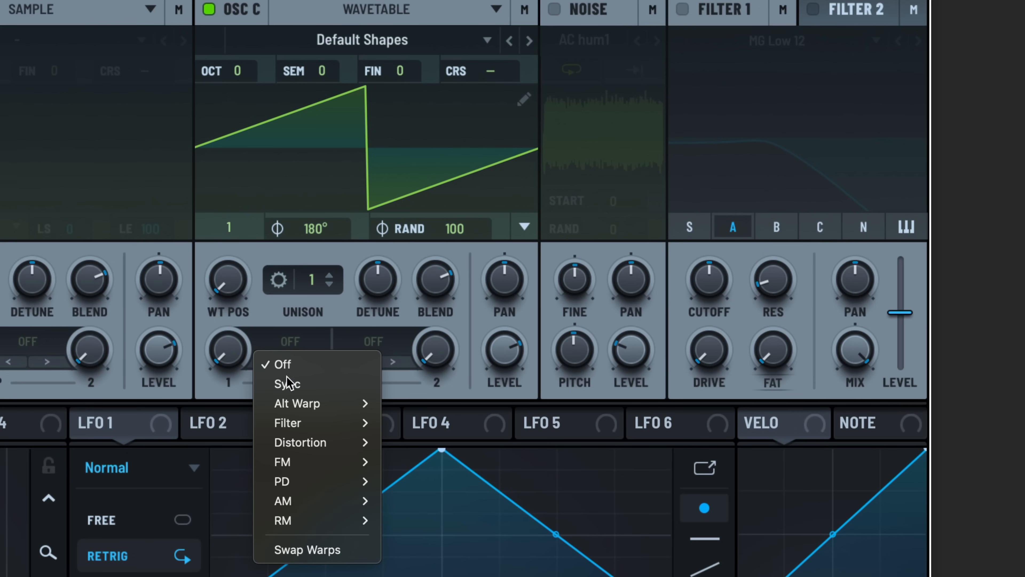
{"action": "mouse_move", "coordinate": [308, 404]}
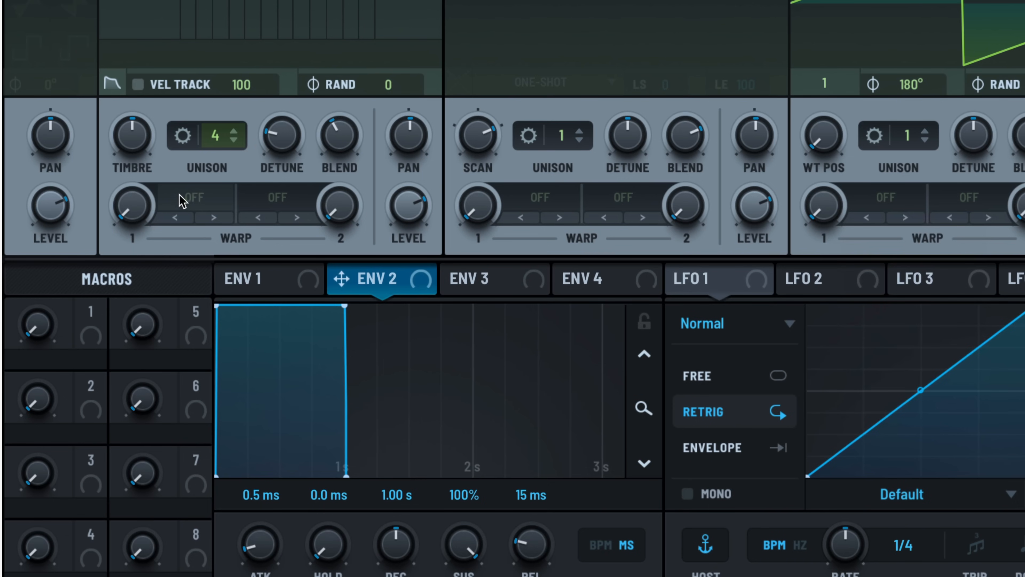
{"action": "left_click", "coordinate": [186, 202]}
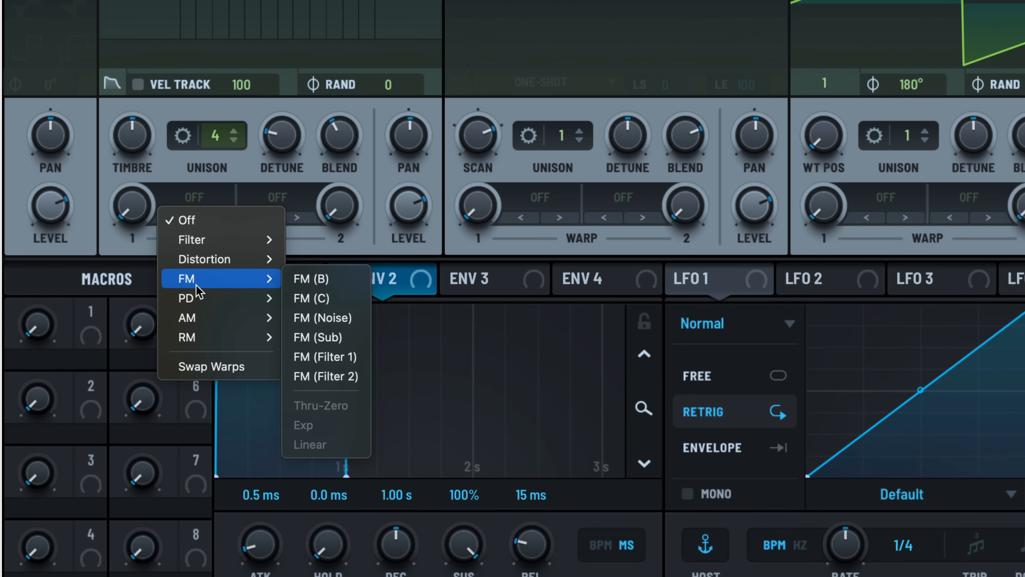
{"action": "mouse_move", "coordinate": [203, 296]}
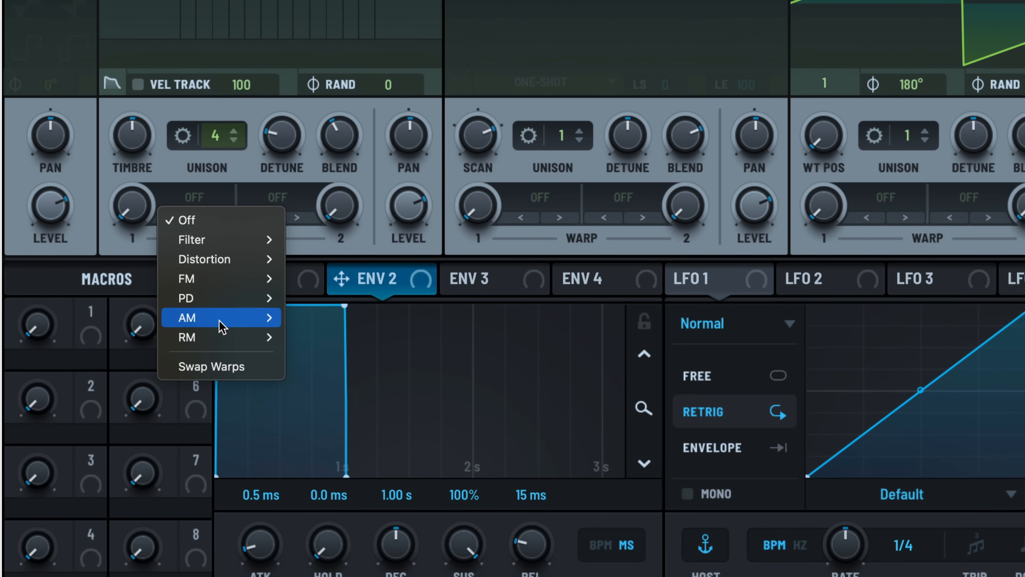
{"action": "mouse_move", "coordinate": [226, 344]}
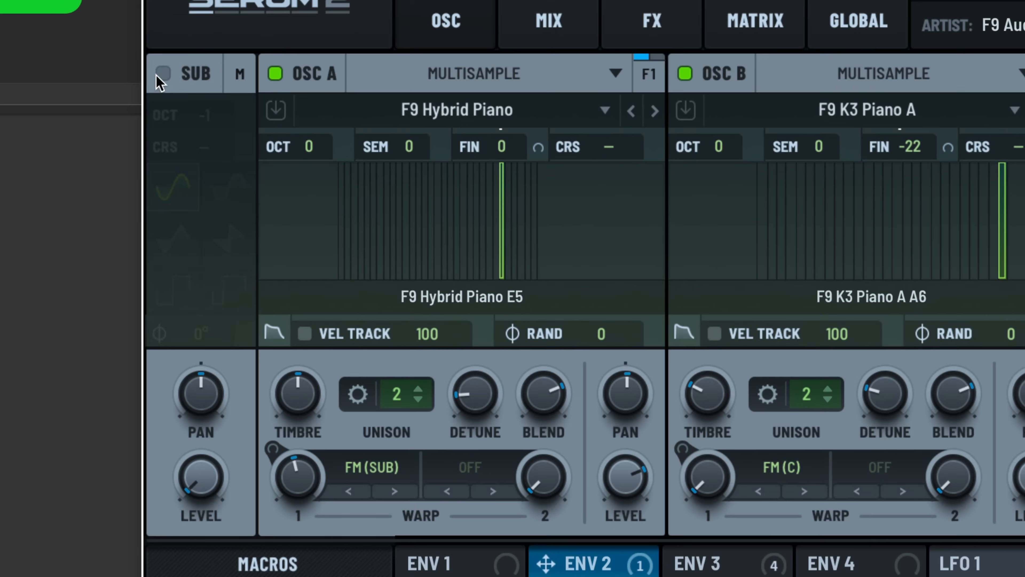
Enable the Sub oscillator in the F9 OSP Sound design A preset
{"action": "left_click", "coordinate": [86, 148]}
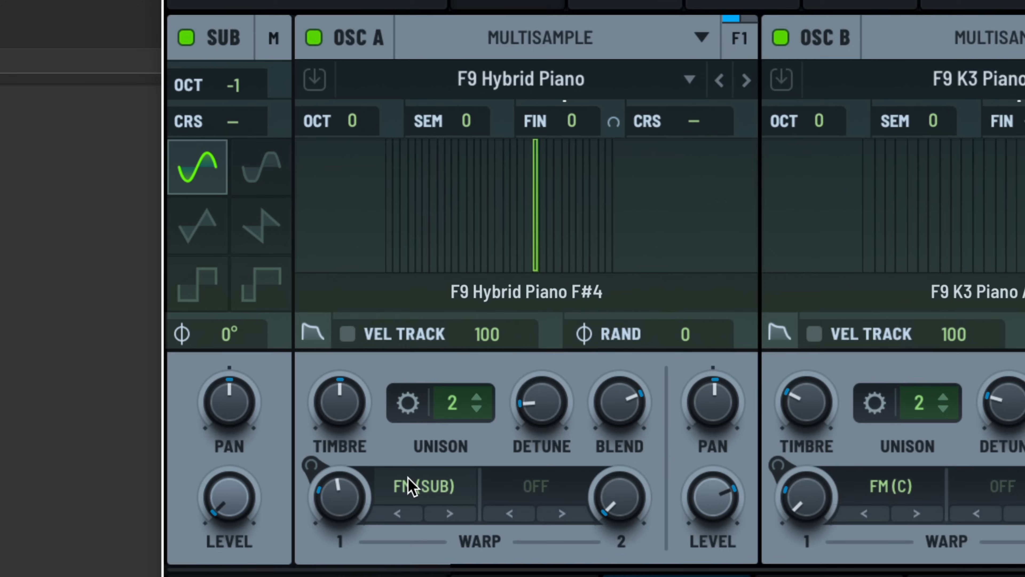
Raise the Sub oscillator's coarse tuning to about 9.95 and increase the FM (SUB) warp amount on oscillator A
{"action": "left_click_drag", "start_coordinate": [253, 121], "coordinate": [253, 70]}
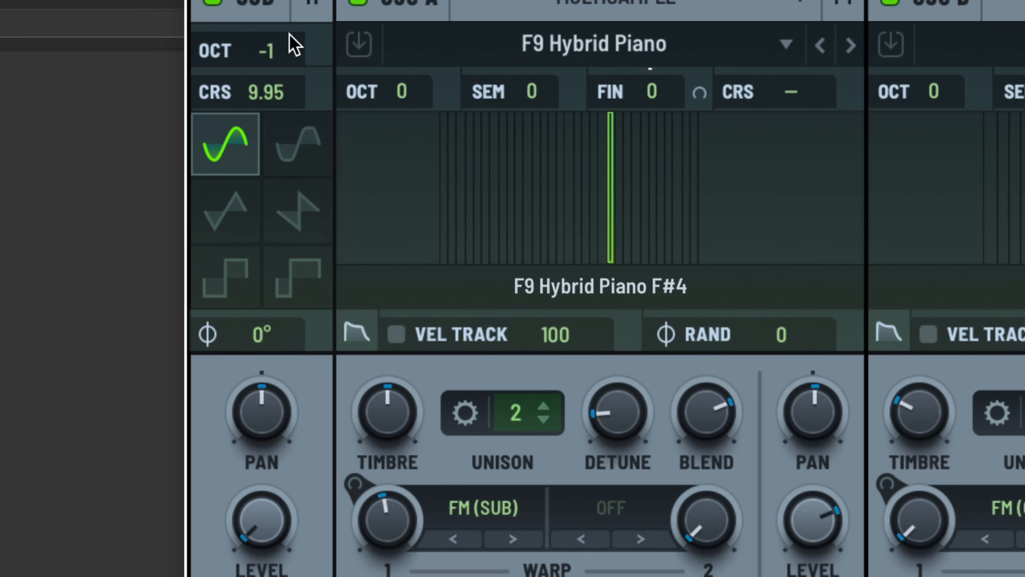
{"action": "left_click_drag", "start_coordinate": [289, 39], "coordinate": [292, 44]}
{"action": "left_click_drag", "start_coordinate": [390, 521], "coordinate": [385, 458]}
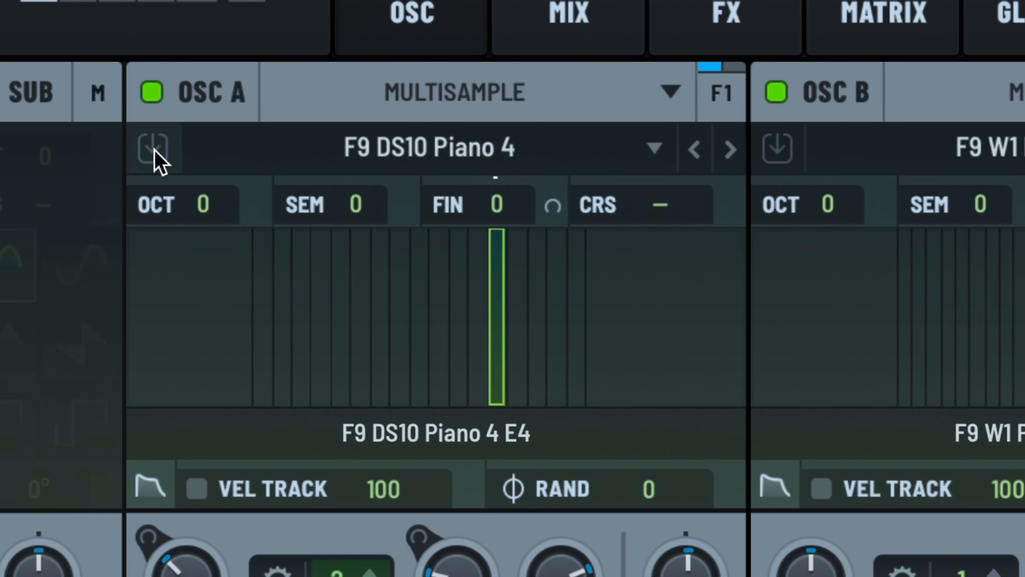
Embed the F9 DS10 Piano 4 and F9 W1 Piano Layer multisamples of oscillators A and B in the Blade Runner preset
{"action": "left_click", "coordinate": [154, 159]}
{"action": "left_click", "coordinate": [778, 160]}
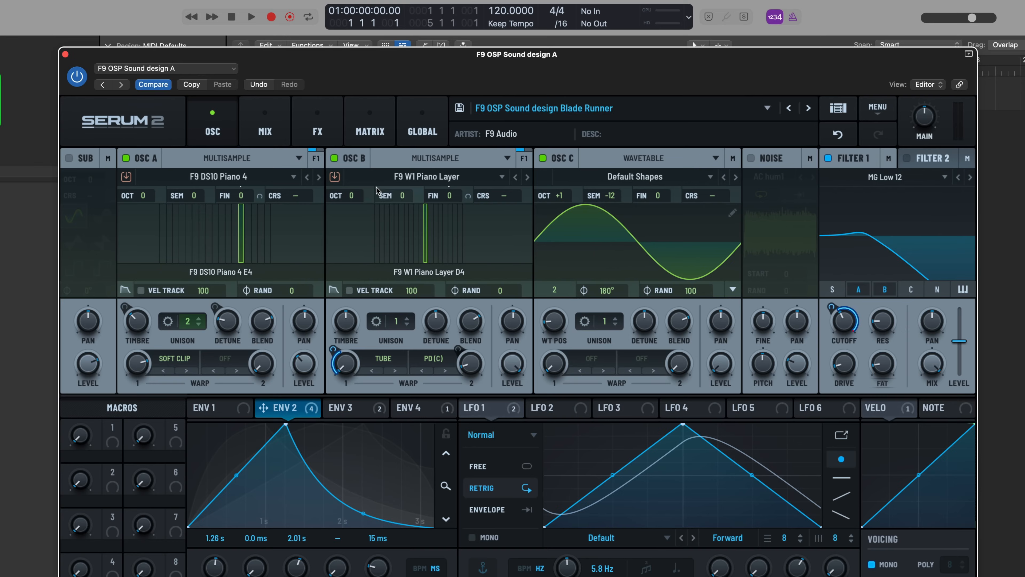
{"action": "left_click", "coordinate": [281, 44]}
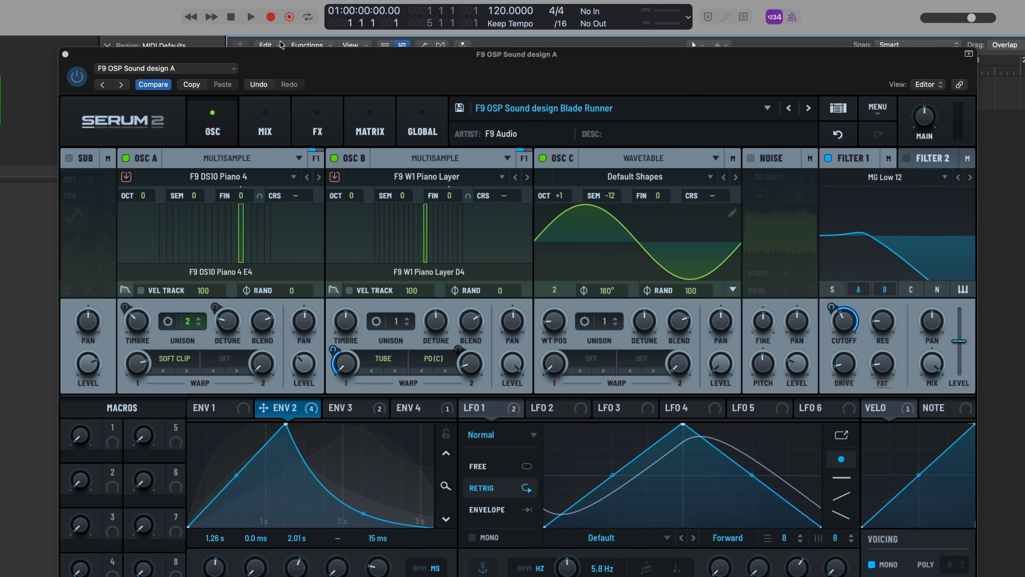
{"action": "left_click", "coordinate": [333, 62]}
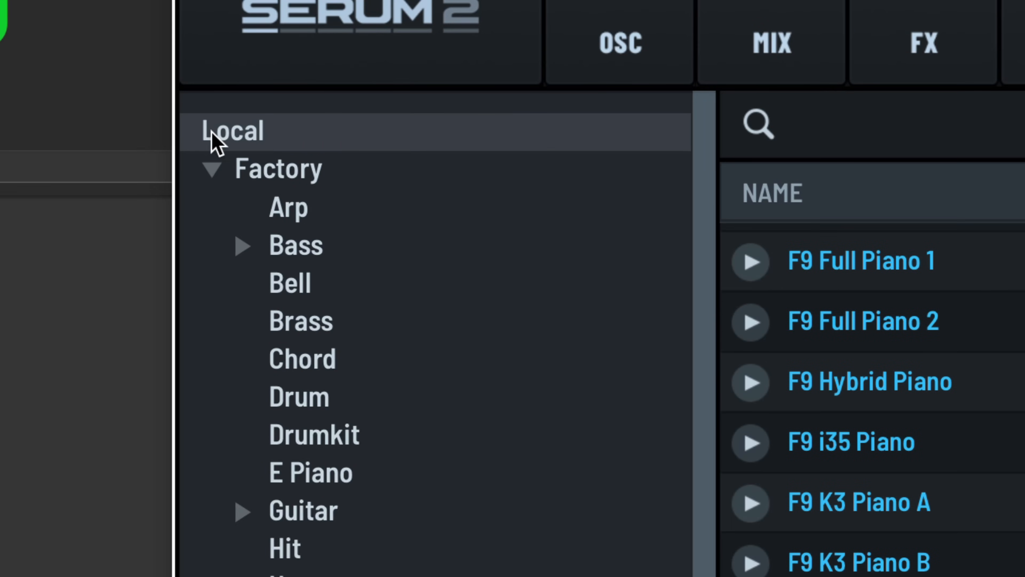
Collapse the Factory folder in the preset browser and list the presets of the F9 Origins OSP Serum 2 Presets pack
{"action": "left_click", "coordinate": [71, 172]}
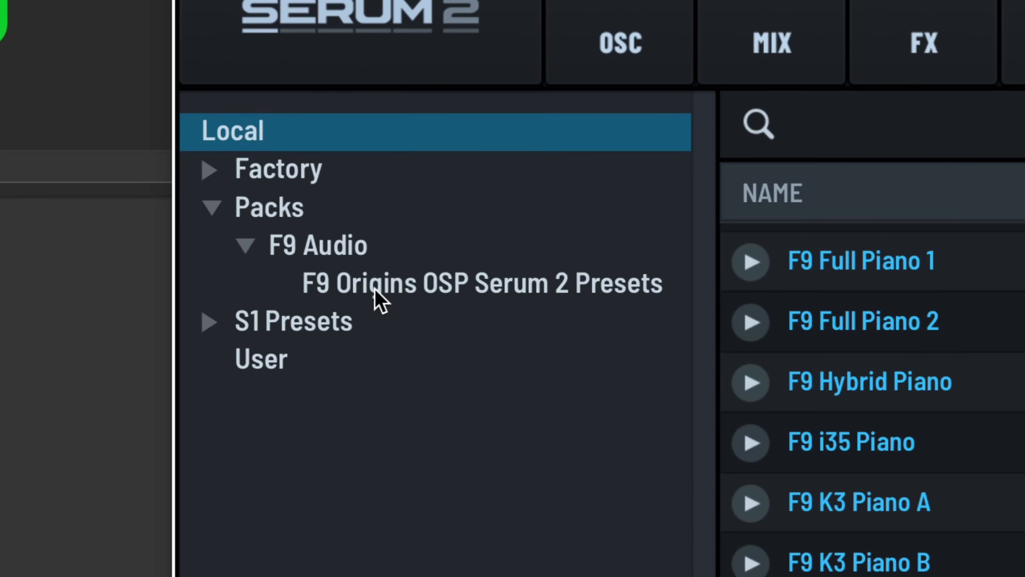
{"action": "left_click", "coordinate": [391, 288]}
{"action": "scroll", "coordinate": [476, 416], "scroll_direction": "down", "scroll_amount": 10}
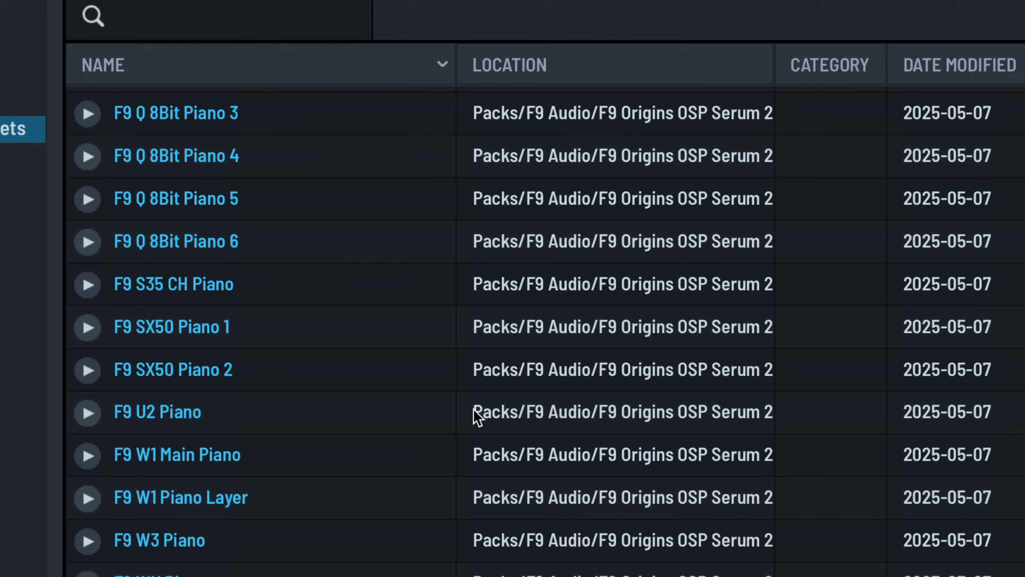
{"action": "scroll", "coordinate": [475, 416], "scroll_direction": "up", "scroll_amount": 10}
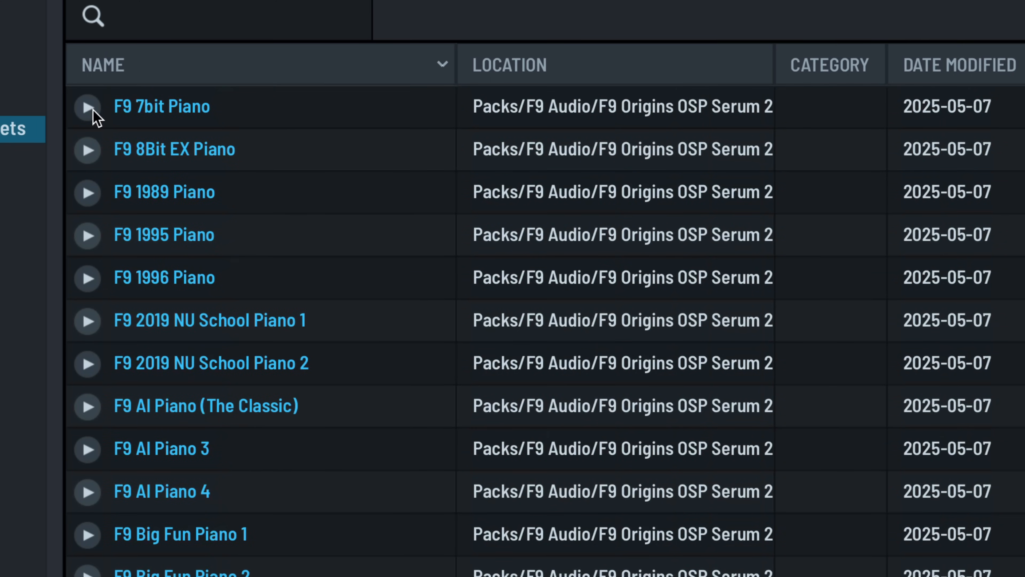
Preview the F9 7bit Piano, F9 8Bit EX Piano, F9 1989 Piano and F9 1995 Piano presets in turn
{"action": "left_click", "coordinate": [88, 107]}
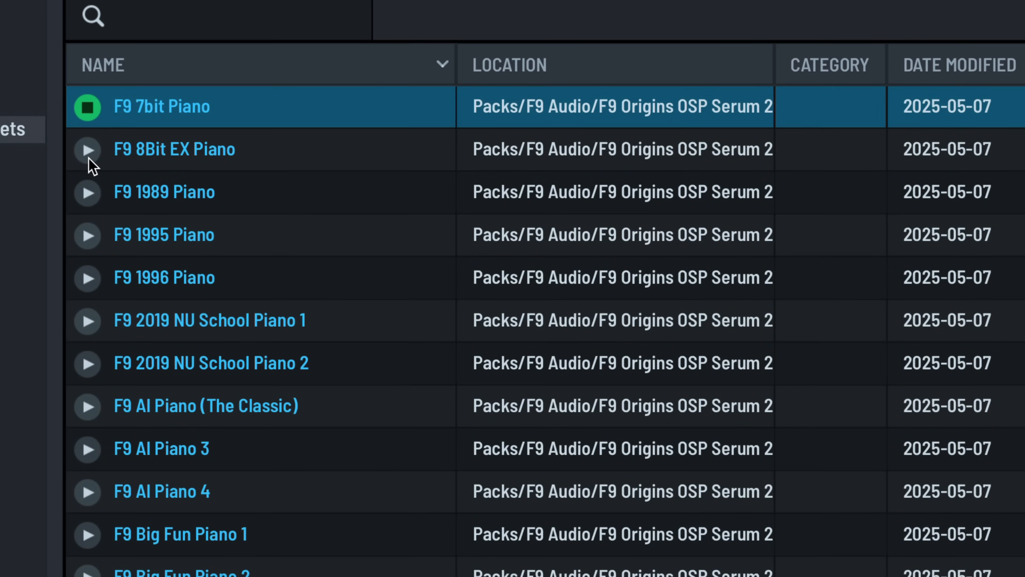
{"action": "left_click", "coordinate": [88, 150]}
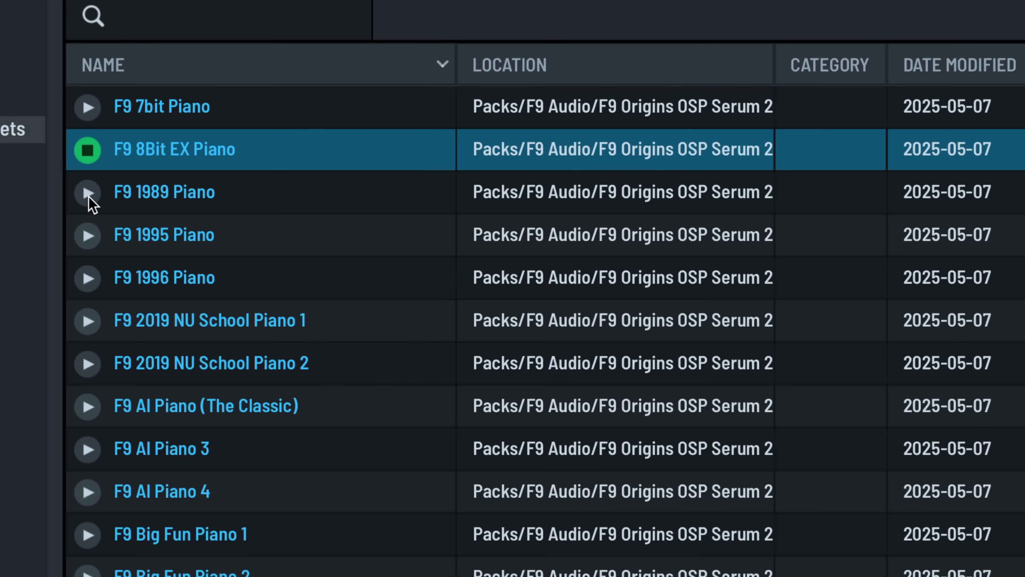
{"action": "left_click", "coordinate": [89, 193]}
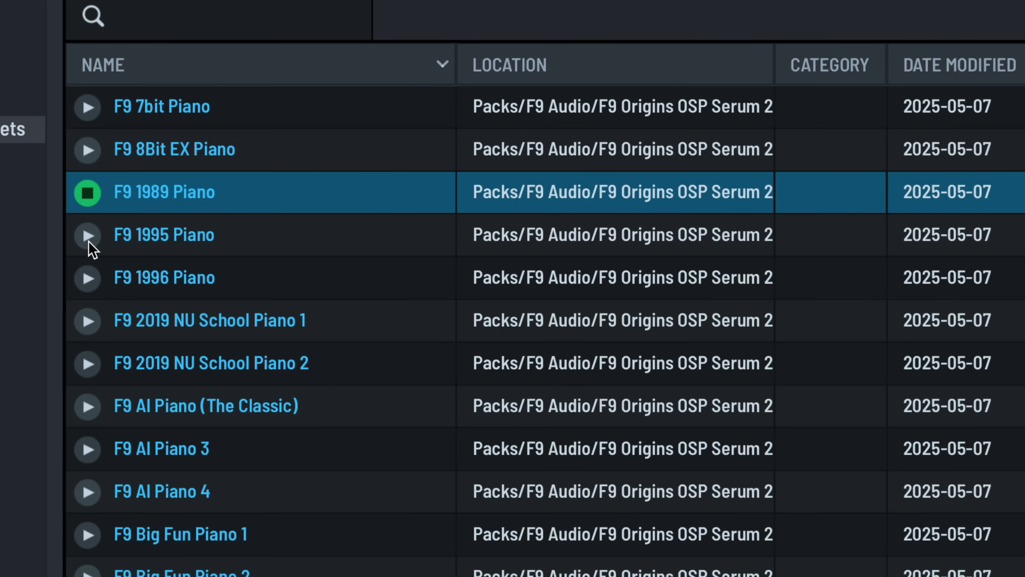
{"action": "left_click", "coordinate": [90, 237]}
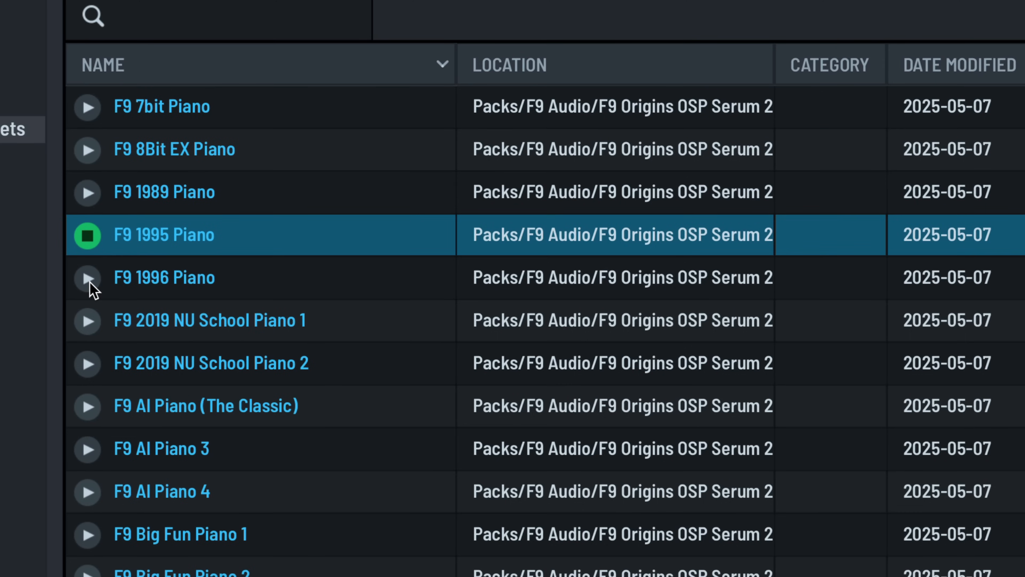